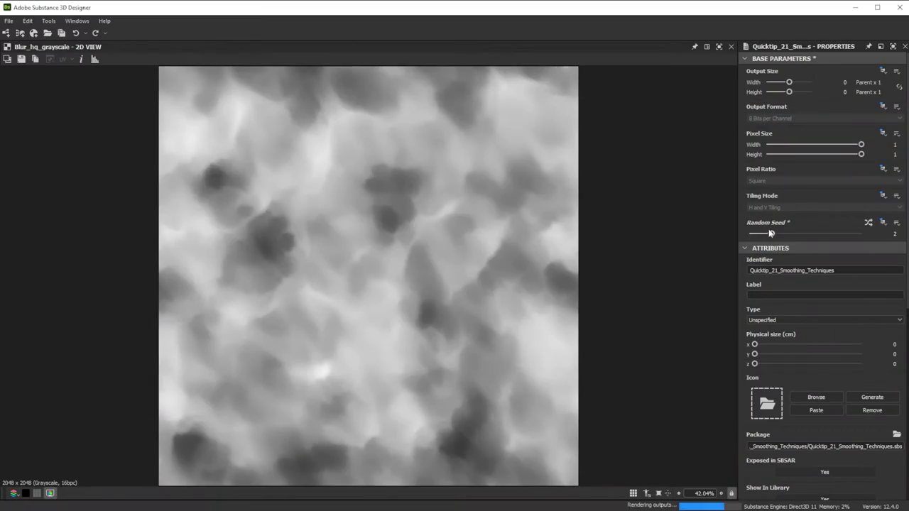
- Preview the smoothing effects by varying the random seed and the blur, warp and height blend settings of the finished graph
drag(755, 233, 852, 220)
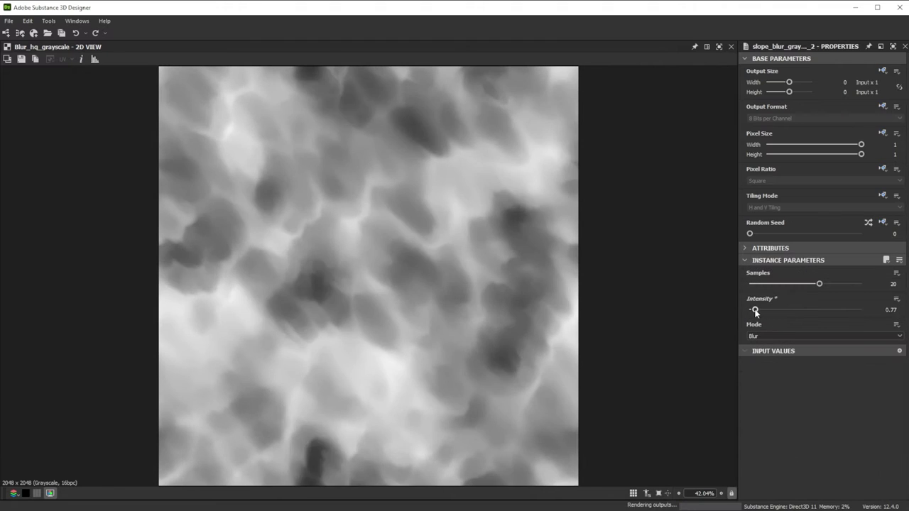
drag(756, 311, 771, 310)
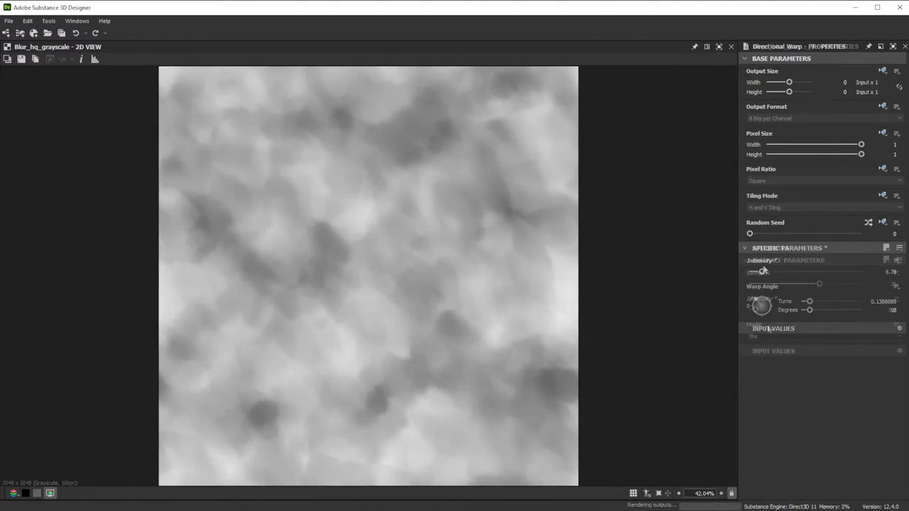
drag(781, 270, 835, 301)
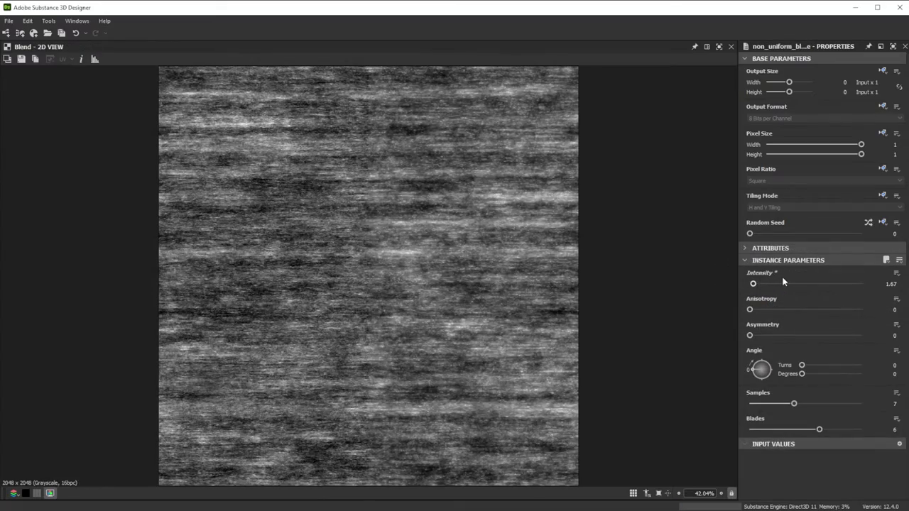
drag(825, 278, 837, 278)
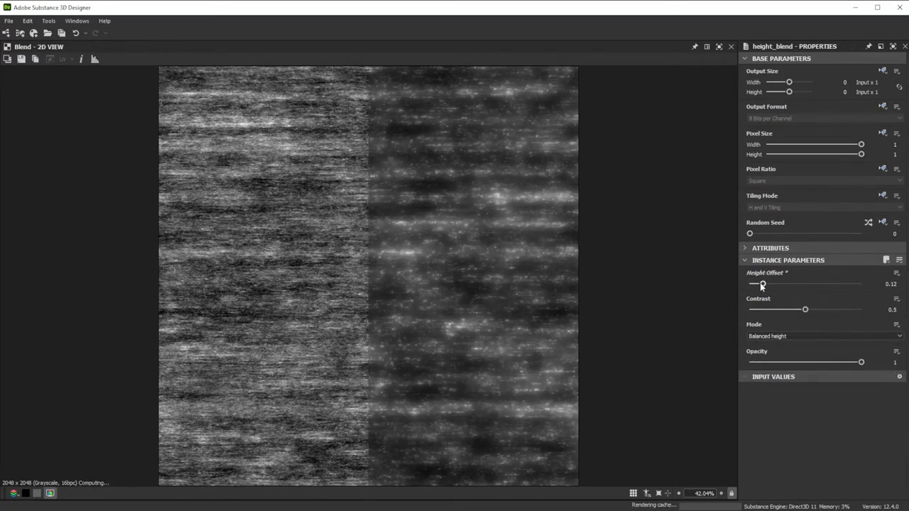
drag(762, 285, 774, 284)
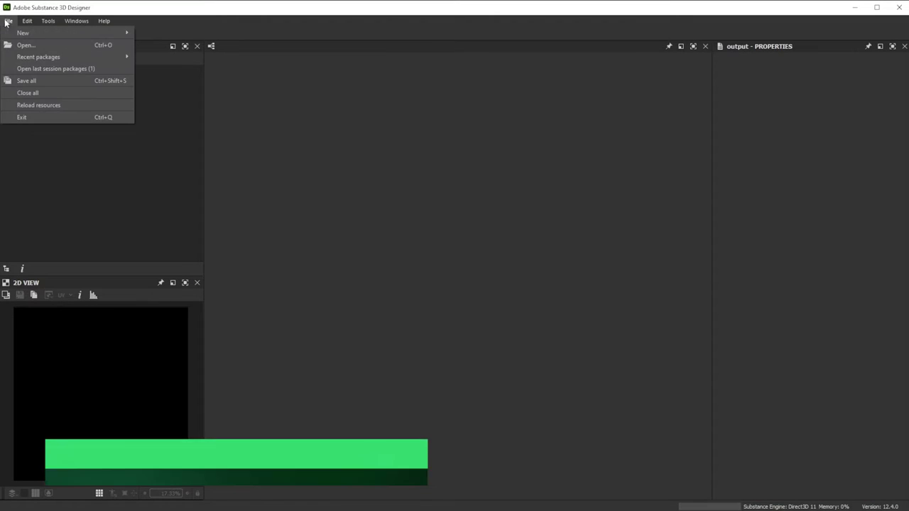
- Create a new Substance graph from the Empty template in a new package
mouse_move(78, 34)
click(163, 33)
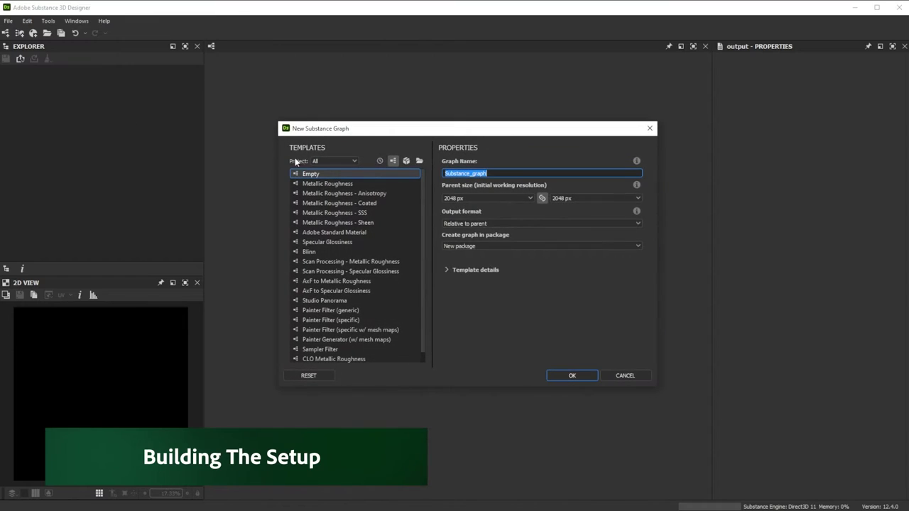
click(564, 375)
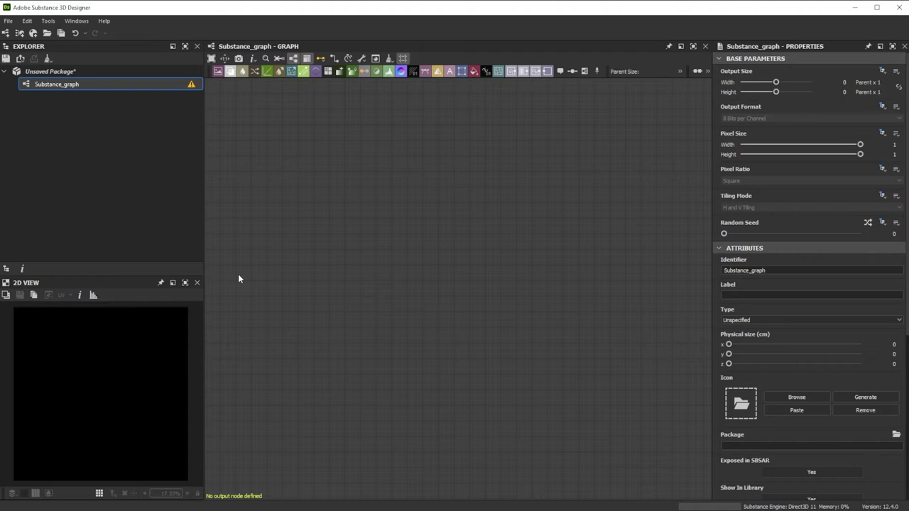
- Add a Clouds 2 noise node and connect an Auto Levels node to its output
key(space)
text(clou)
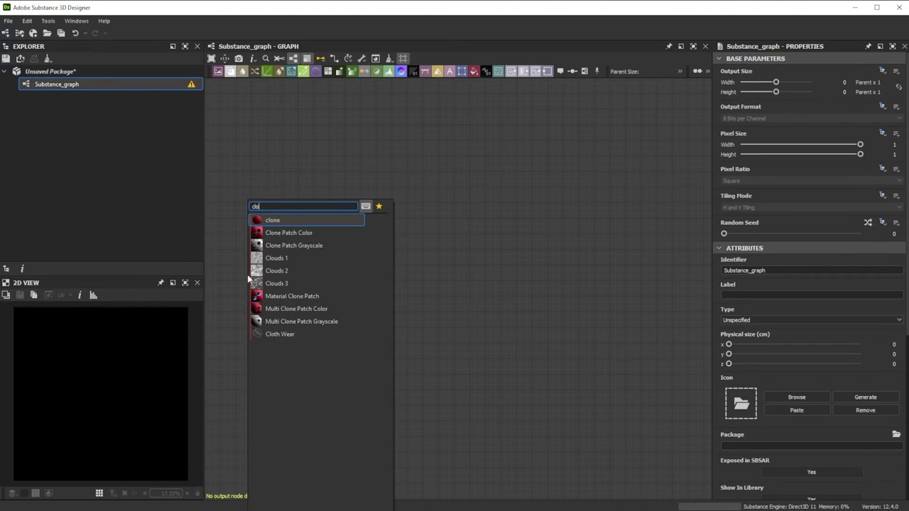
click(279, 232)
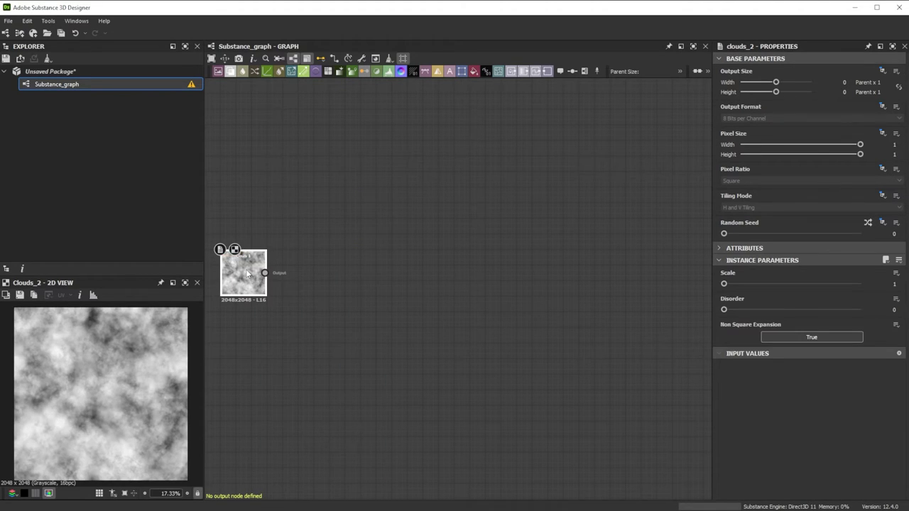
key(space)
text(auto)
click(270, 233)
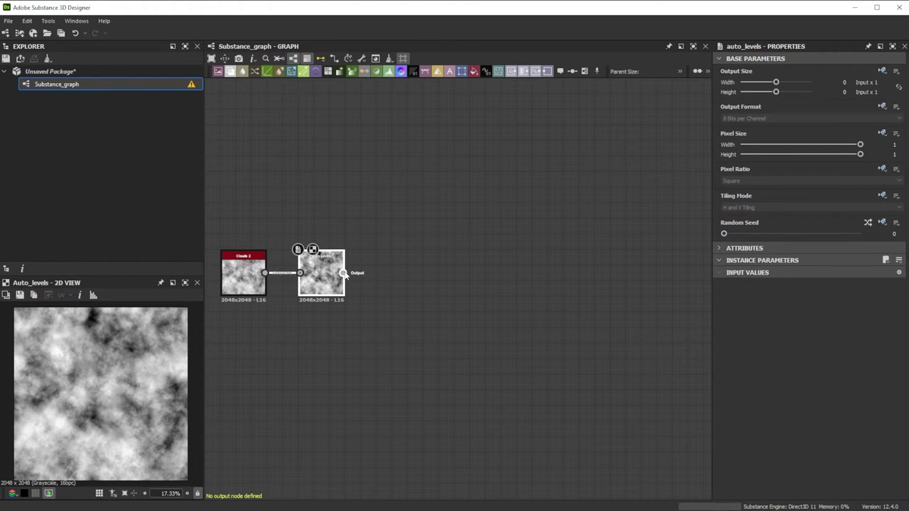
- Branch a Blur HQ Grayscale node off the Auto Levels output and set its intensity to 5
drag(344, 274, 378, 196)
text(bl)
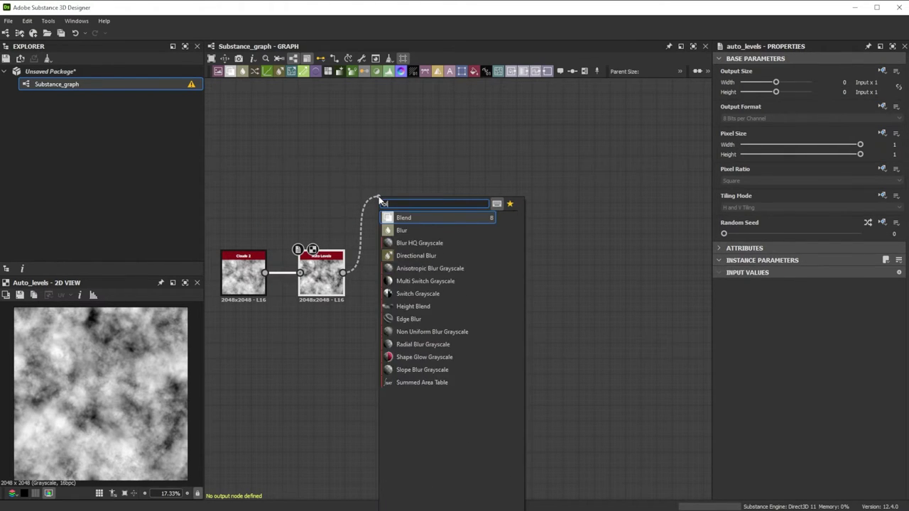
text(u)
click(397, 232)
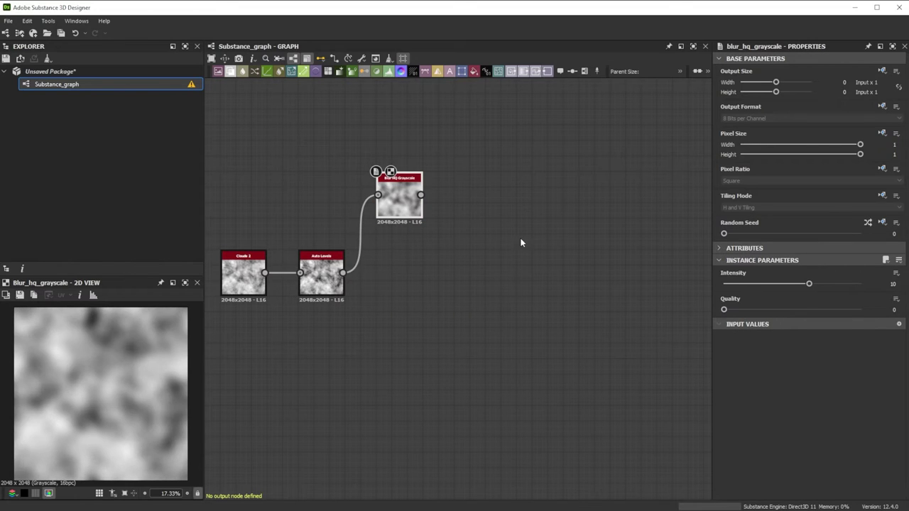
text(5)
key(Return)
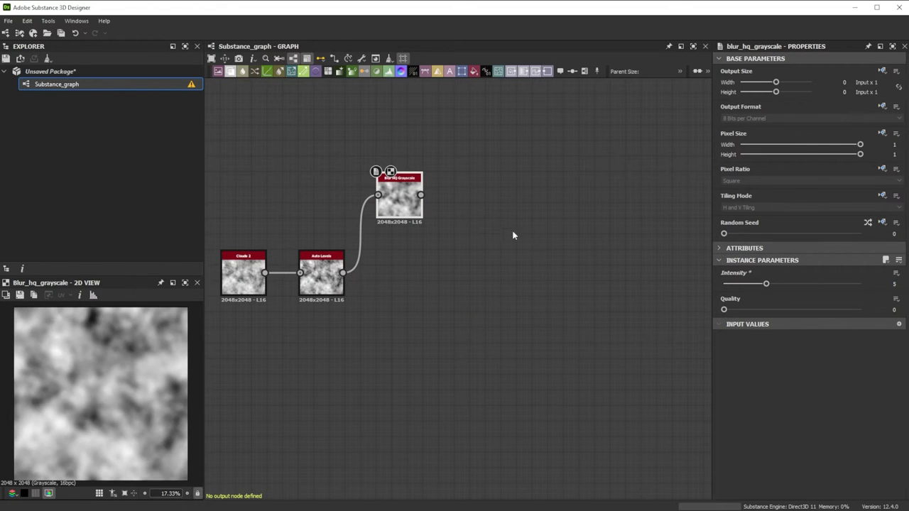
- Feed the Blur HQ Grayscale output into both inputs of a new Slope Blur Grayscale with 20 samples and intensity 0.8
drag(421, 194, 456, 200)
text(slope)
click(491, 216)
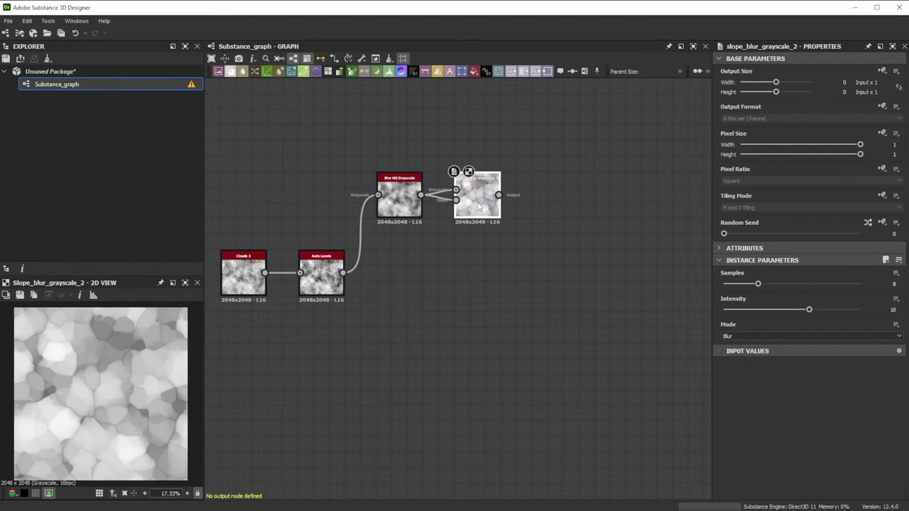
click(895, 285)
text(20)
key(Return)
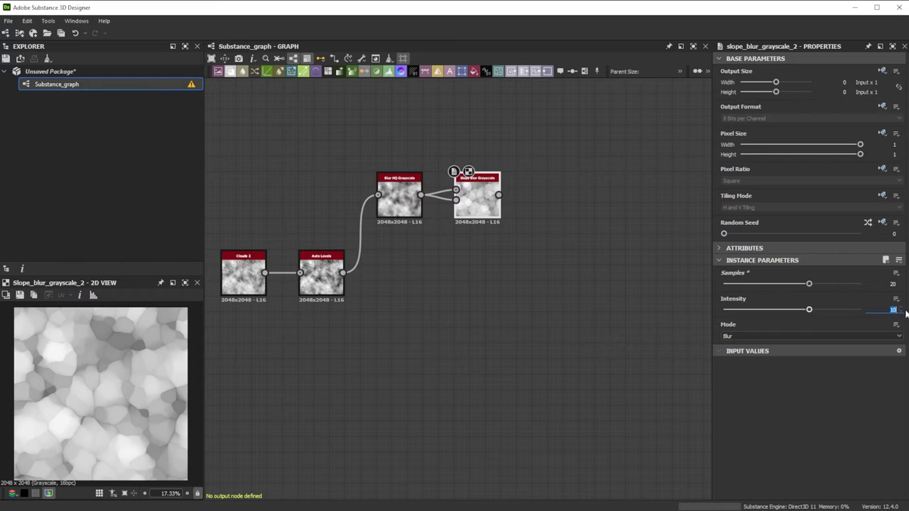
text(0.8)
key(Return)
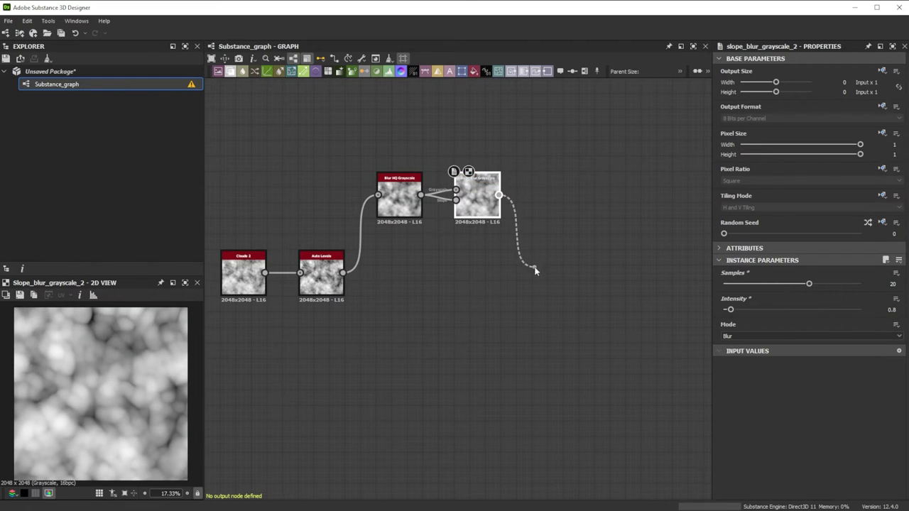
- Add a Directional Warp to the Slope Blur output, driven by Auto Levels, with intensity 50 and warp angle -135 degrees
drag(536, 271, 533, 269)
text(direc)
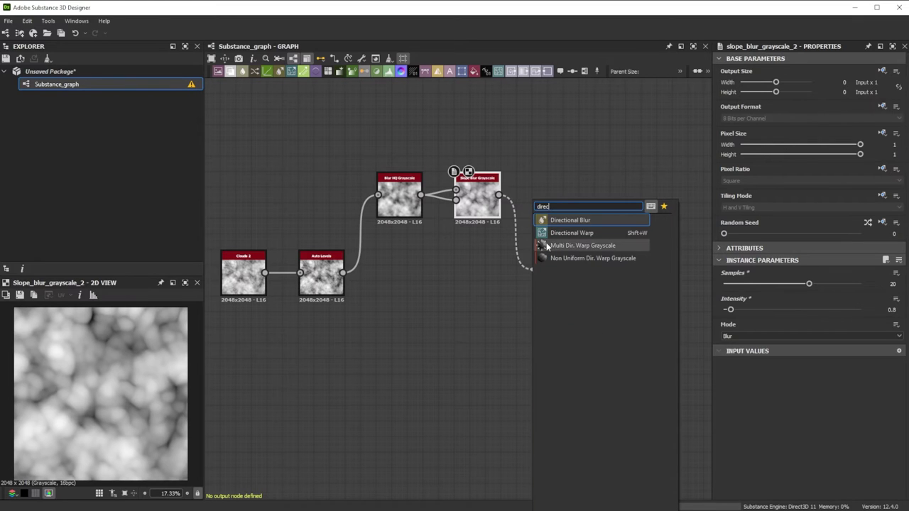
click(572, 233)
drag(343, 272, 533, 279)
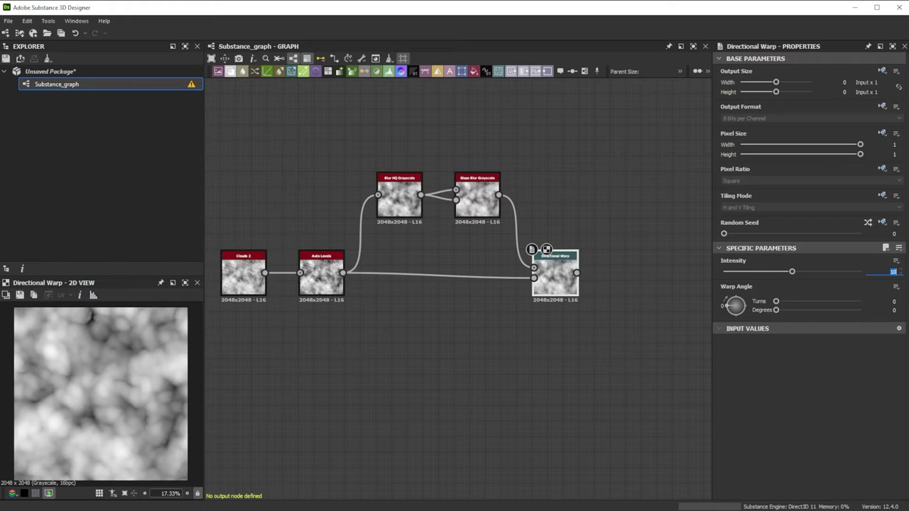
text(50)
key(Return)
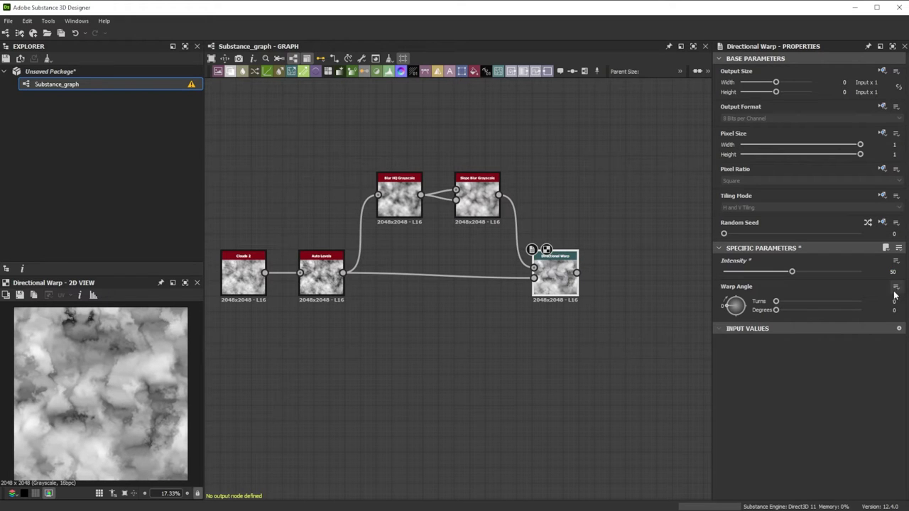
text(-135)
key(Return)
- Add a Histogram Select after the Directional Warp and set its position to 0.03 and range to 0.82
key(space)
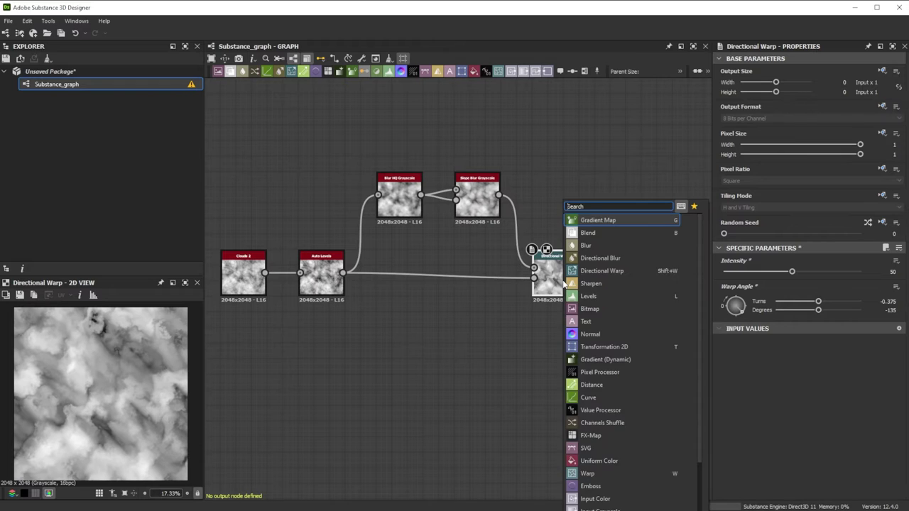
text(his)
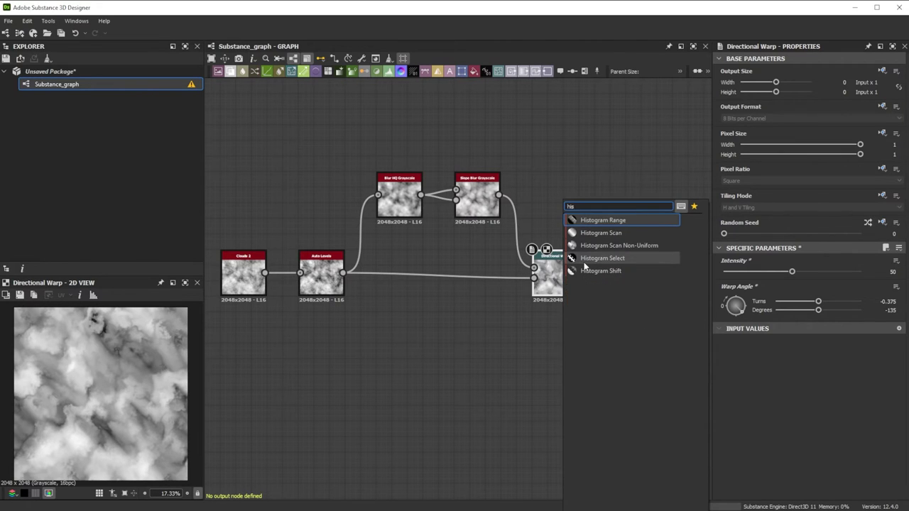
click(584, 259)
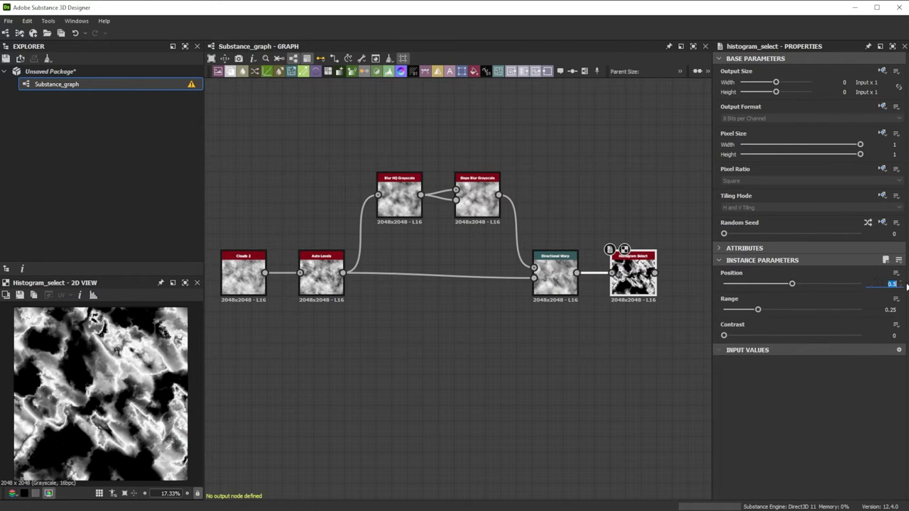
text(.03)
key(Return)
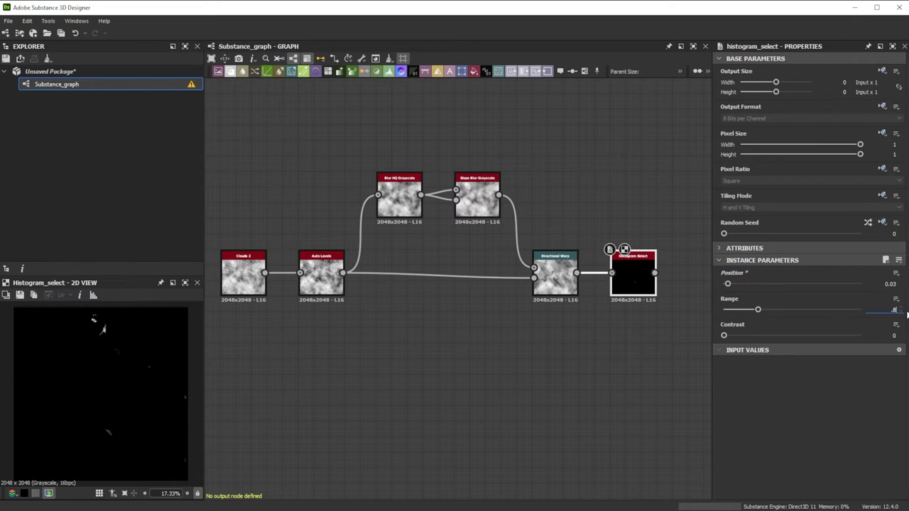
text(2)
key(Return)
- Add a Non Uniform Blur Grayscale fed by the Slope Blur output, with the Histogram Select connected to its second input
middle_drag(508, 209, 245, 220)
drag(245, 218, 408, 219)
text(non)
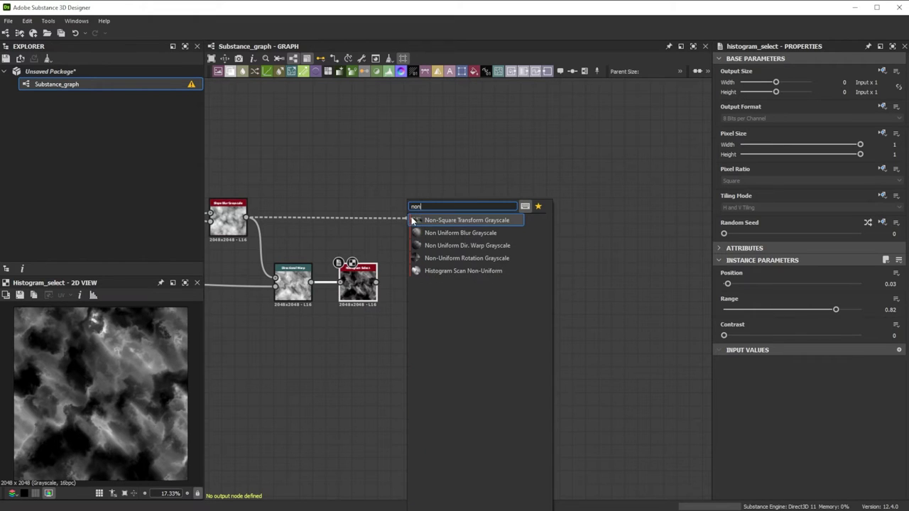
click(464, 232)
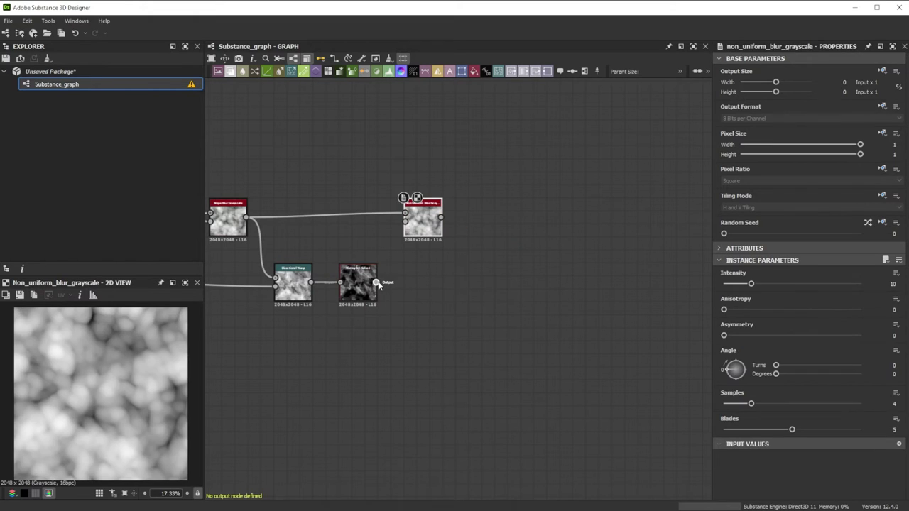
drag(377, 282, 420, 225)
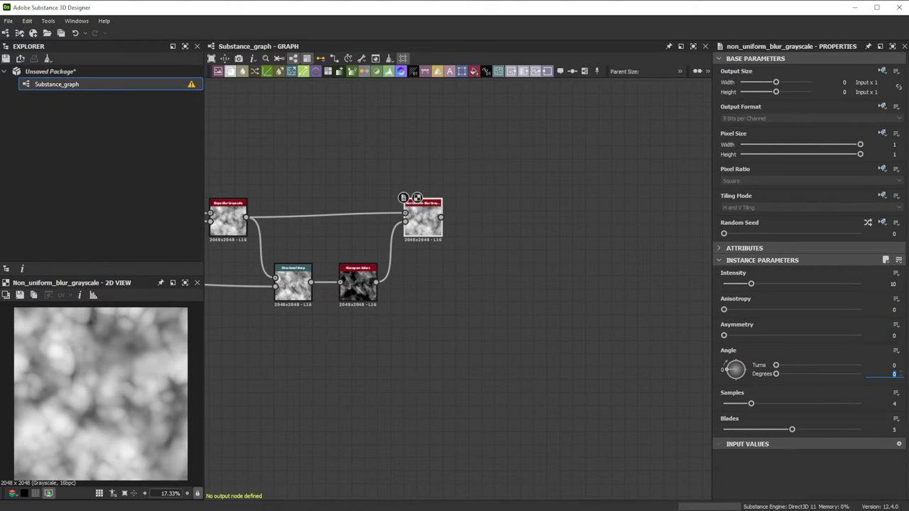
- Set the Non Uniform Blur's angle to 50 degrees, samples to 16 and blades to 1
key(Return)
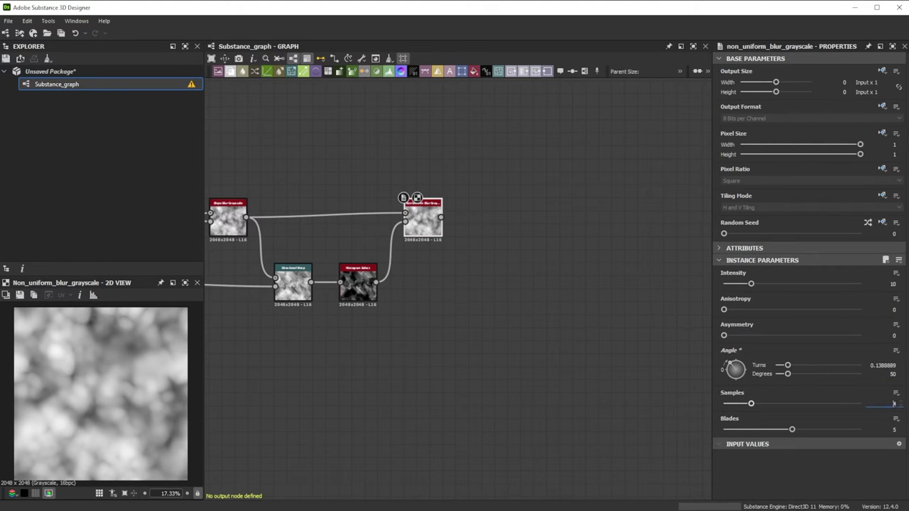
text(16)
key(Tab)
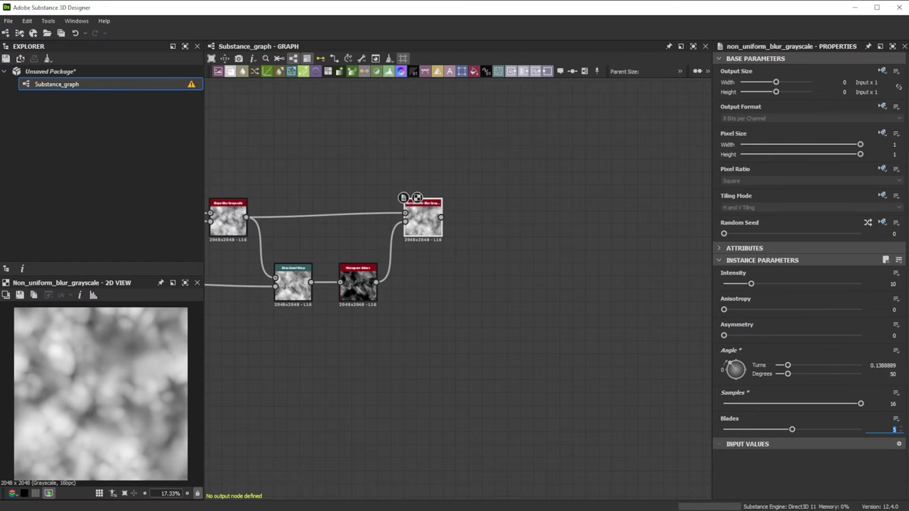
text(1)
key(Return)
- Feed the Non Uniform Blur output into both inputs of a new Directional Warp with intensity 30 and angle 50 degrees
drag(441, 218, 467, 222)
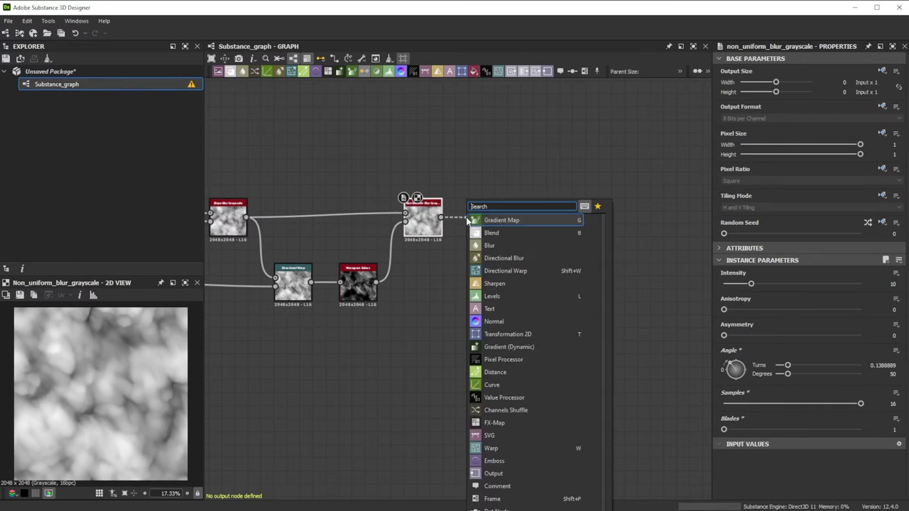
text(di)
click(504, 233)
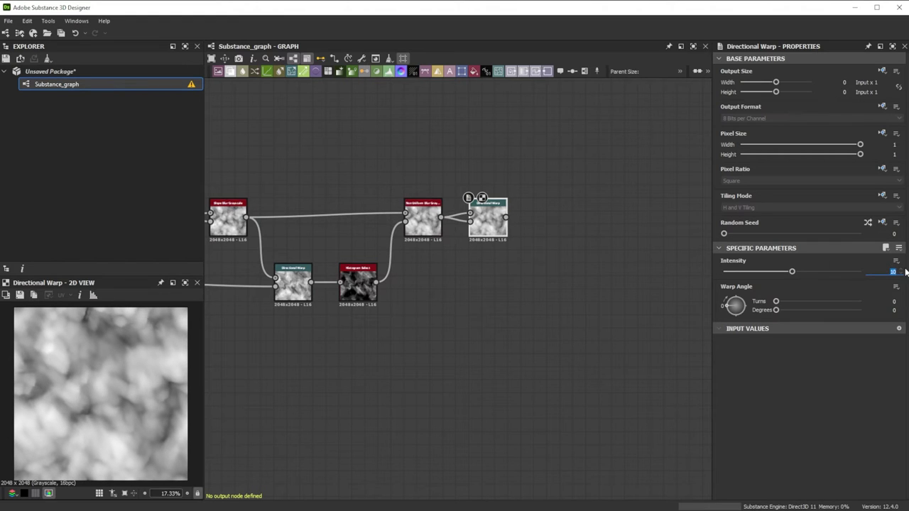
text(30)
key(Return)
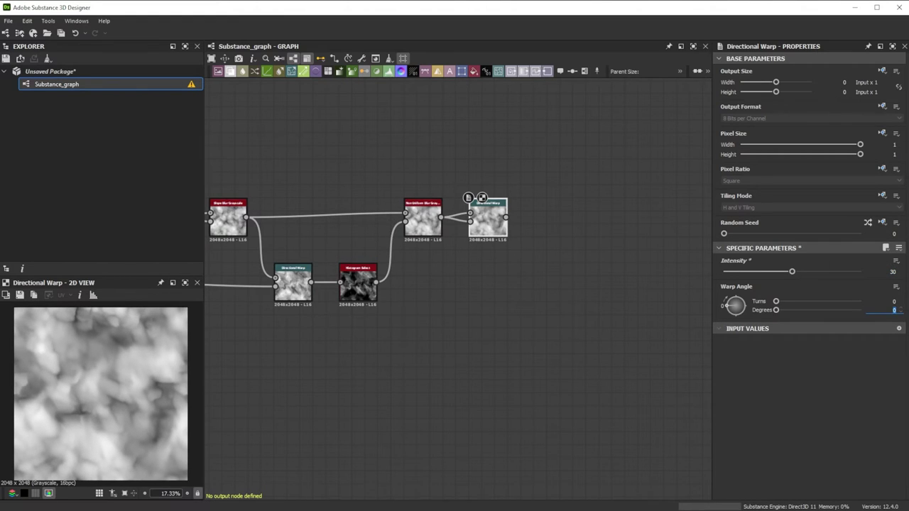
text(50)
key(Return)
- Feed the second Directional Warp into both inputs of a new Slope Blur Grayscale with 32 samples and intensity -1
drag(506, 217, 533, 217)
text(slop)
click(556, 221)
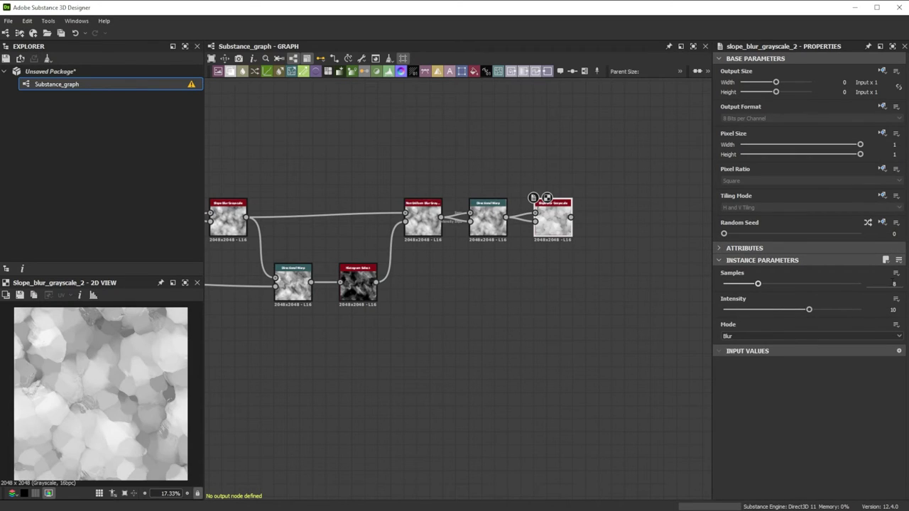
click(907, 284)
text(32)
key(Return)
click(893, 310)
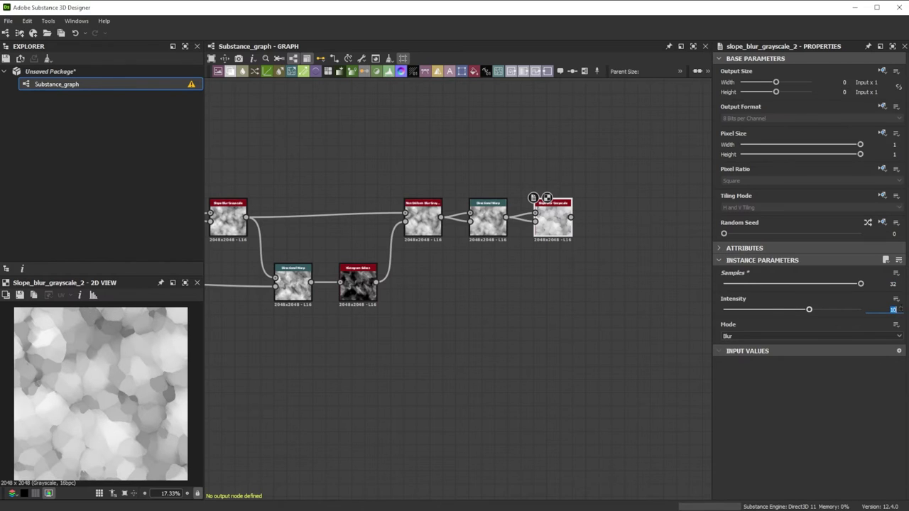
text(-1)
key(Return)
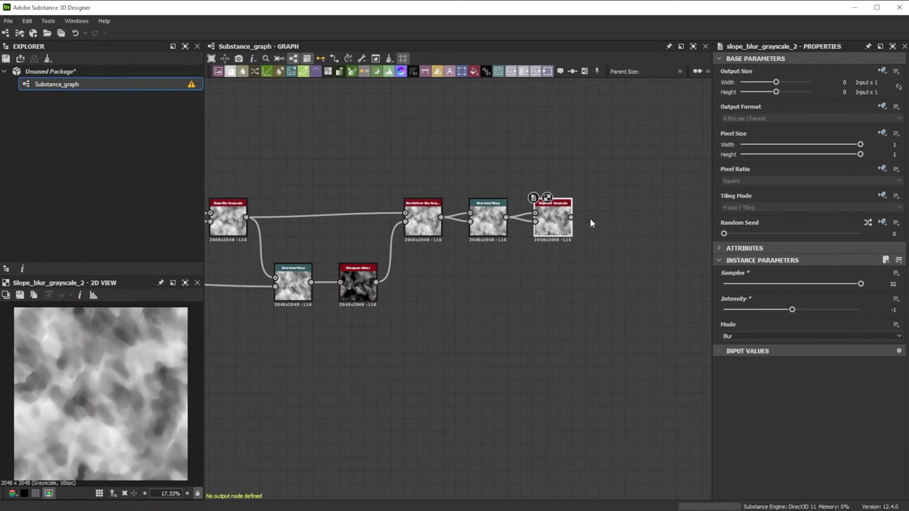
- Add a Directional Warp node fed by the output of the last Slope Blur Grayscale
drag(571, 217, 597, 151)
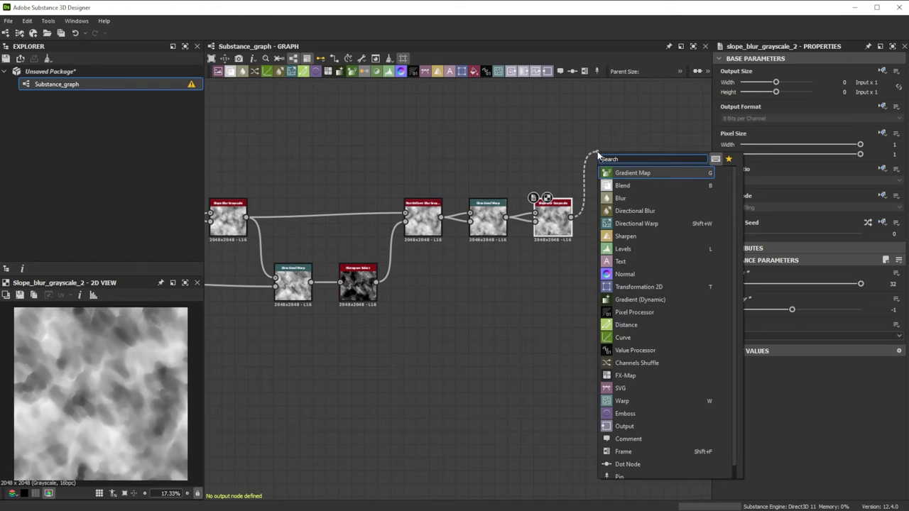
text(direc)
click(631, 186)
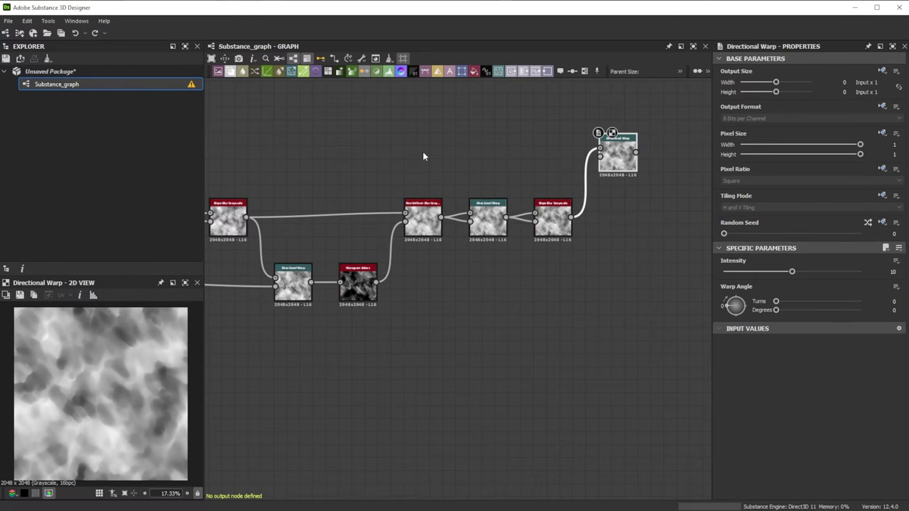
- Add a Crystal 2 noise above the chain and feed it into a new Safe Transform Grayscale node
key(space)
text(crys)
click(449, 186)
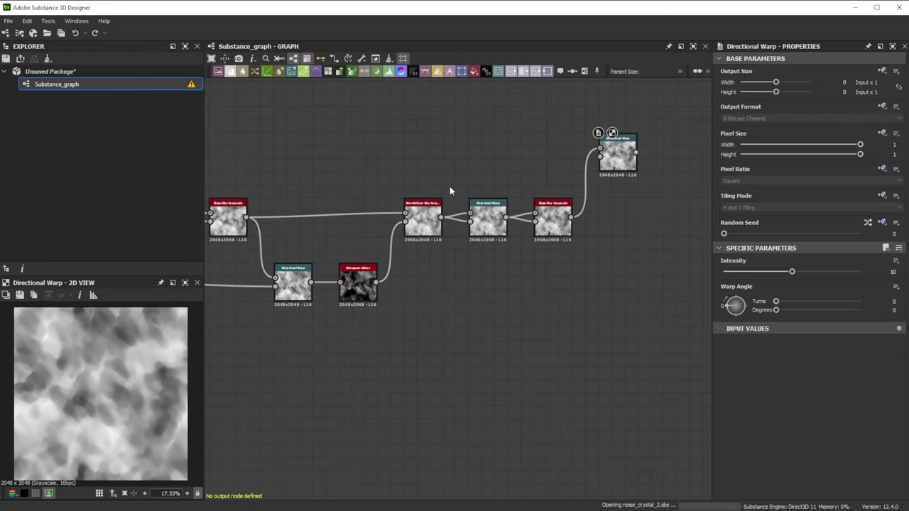
key(space)
text(safe)
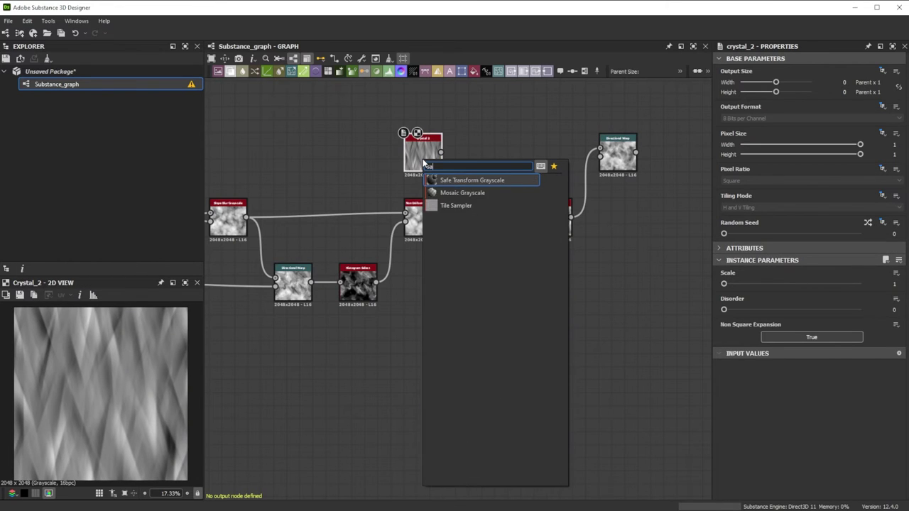
click(471, 182)
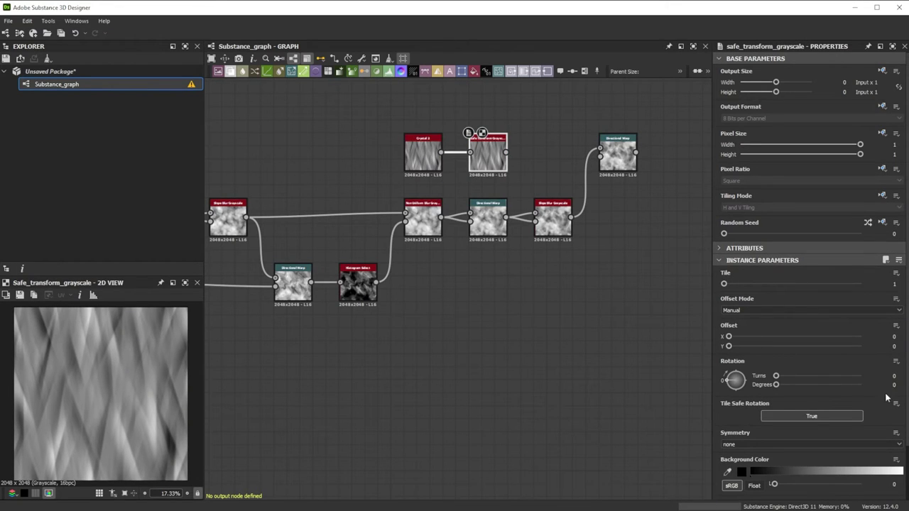
- Set the Safe Transform Grayscale's rotation to 135 degrees
double_click(894, 385)
text(4)
text(35)
key(Return)
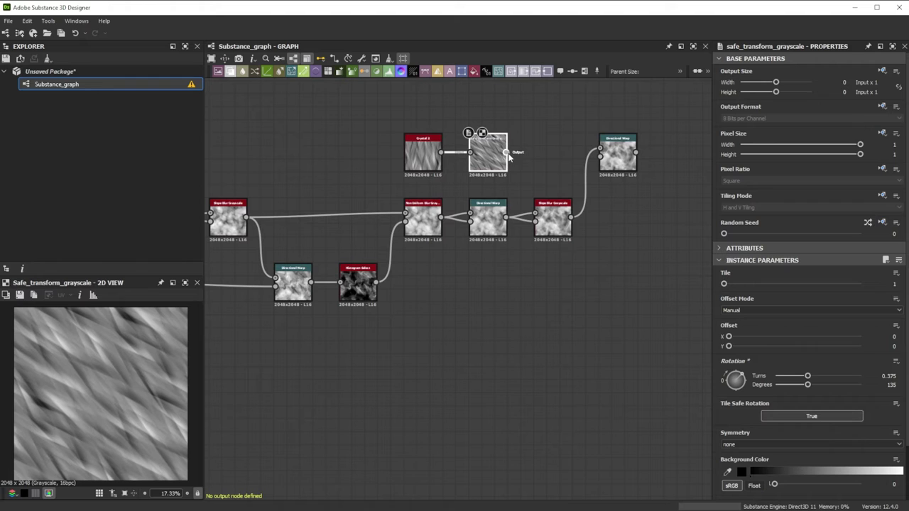
- Connect the Safe Transform Grayscale output to the new Directional Warp's intensity input and set the warp angle to 50 degrees
drag(507, 152, 620, 169)
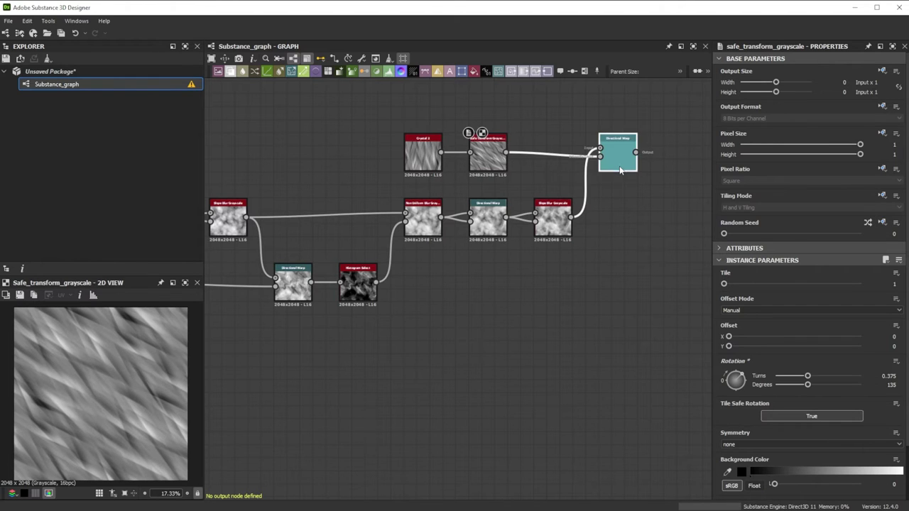
click(620, 169)
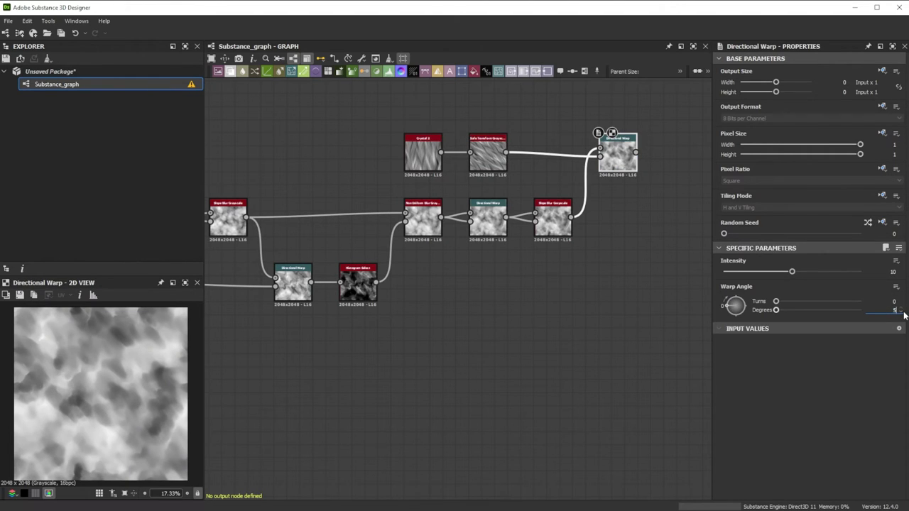
key(Return)
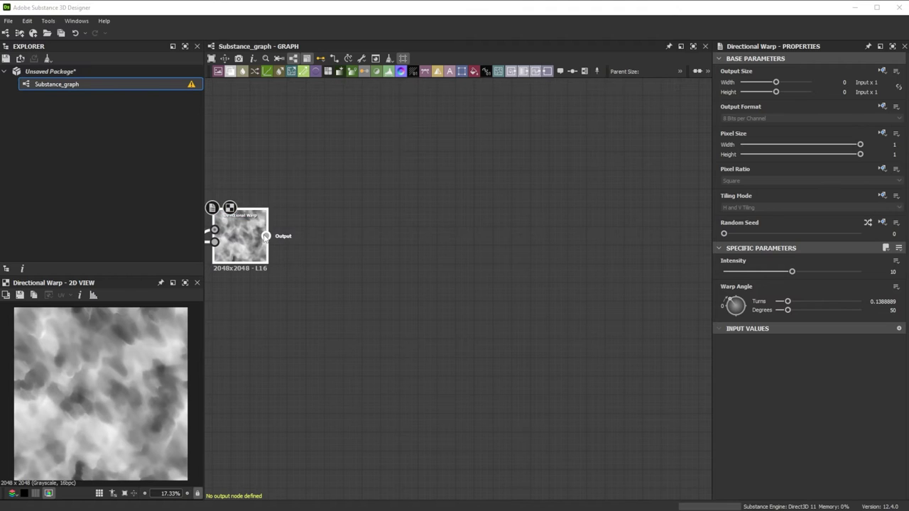
- Feed the Directional Warp into a new Non Uniform Blur Grayscale and into a new Highpass Grayscale with radius 2.5
drag(266, 236, 643, 242)
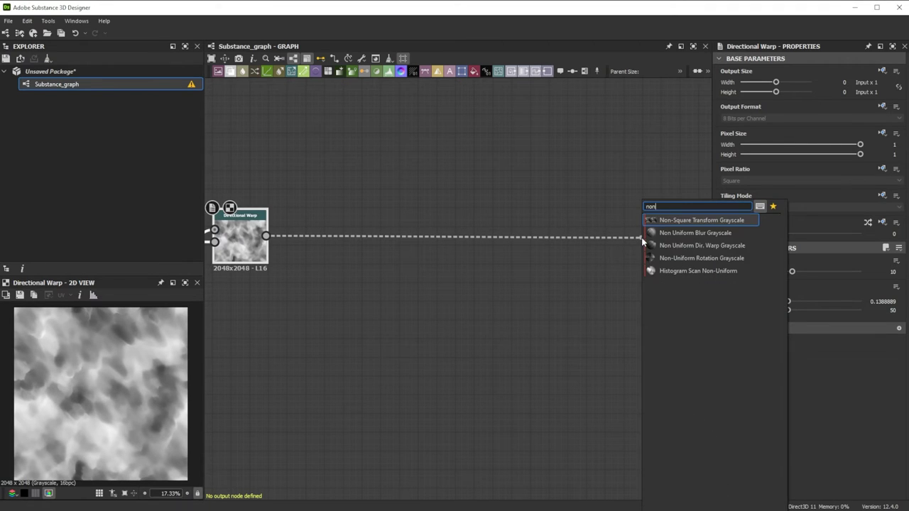
click(668, 233)
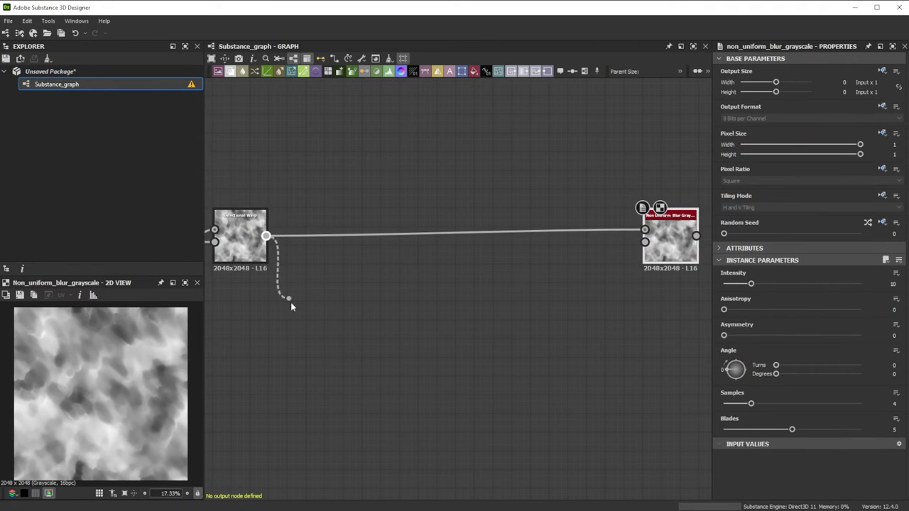
drag(291, 306, 305, 329)
text(hig)
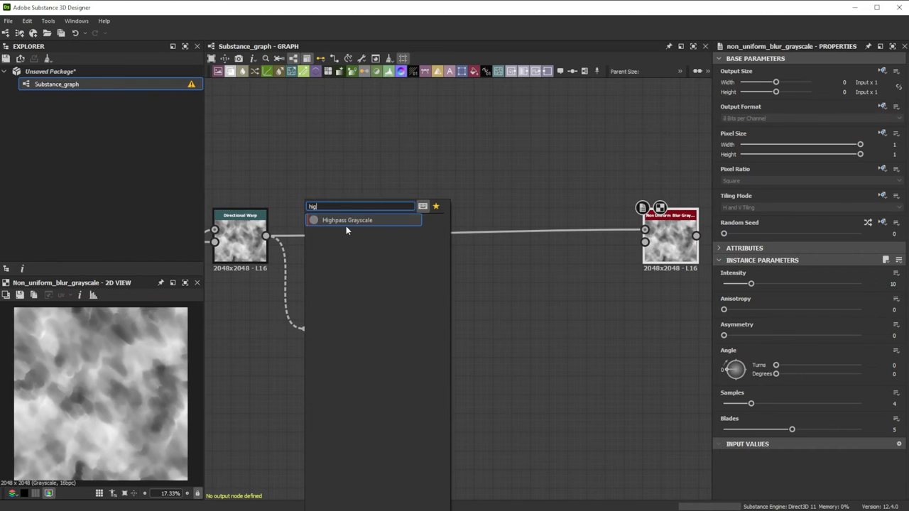
click(346, 222)
text(2)
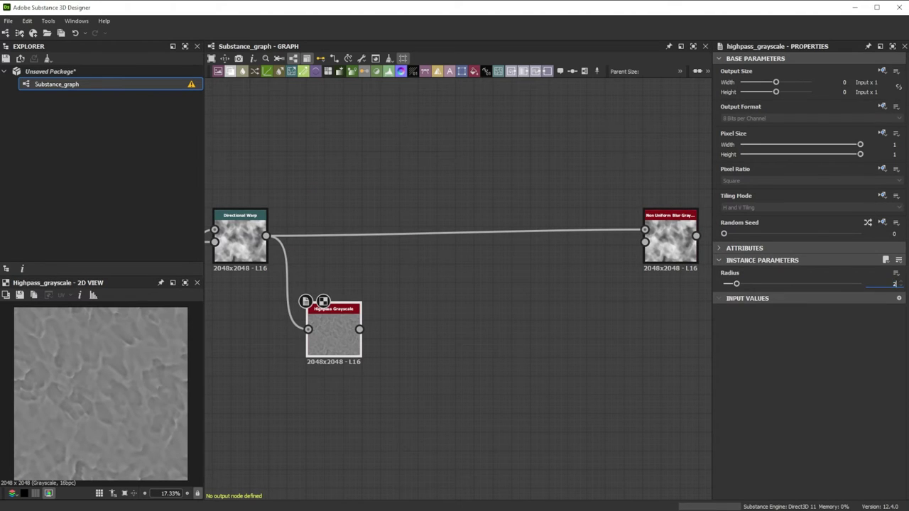
text(.5)
key(Return)
- Add a Histogram Select after the Highpass Grayscale with position 0.67 and contrast 0.6
key(space)
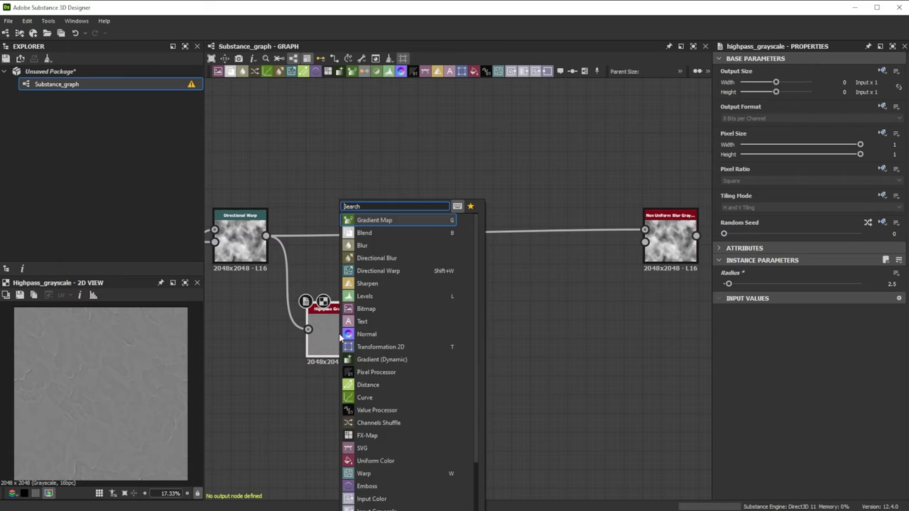
text(hi)
click(391, 272)
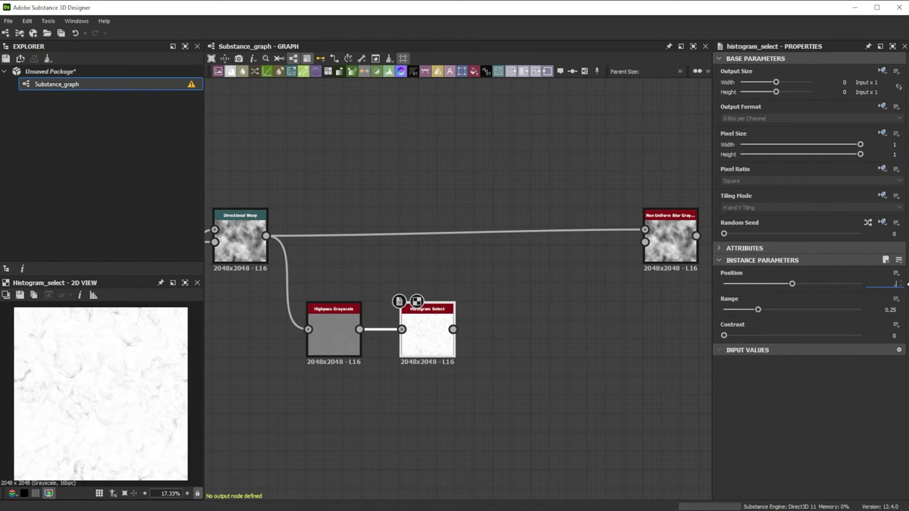
key(Return)
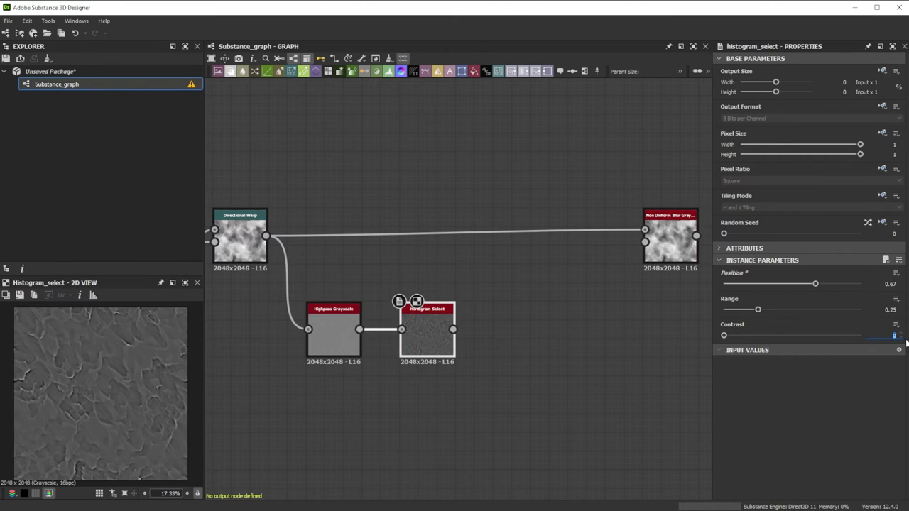
text(.6)
key(Return)
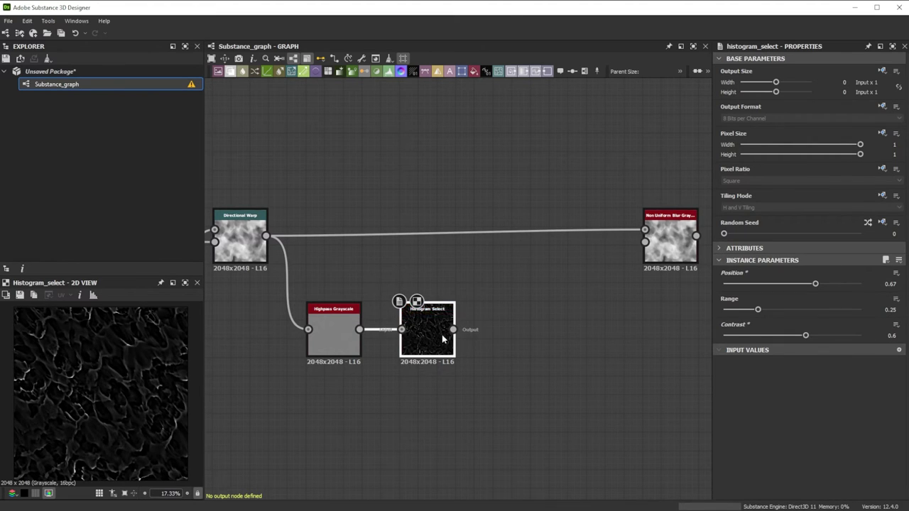
- Add a Blur HQ Grayscale with intensity 2 after the Histogram Select, and use it as the blur map of the Non Uniform Blur with intensity 4
key(space)
text(blu)
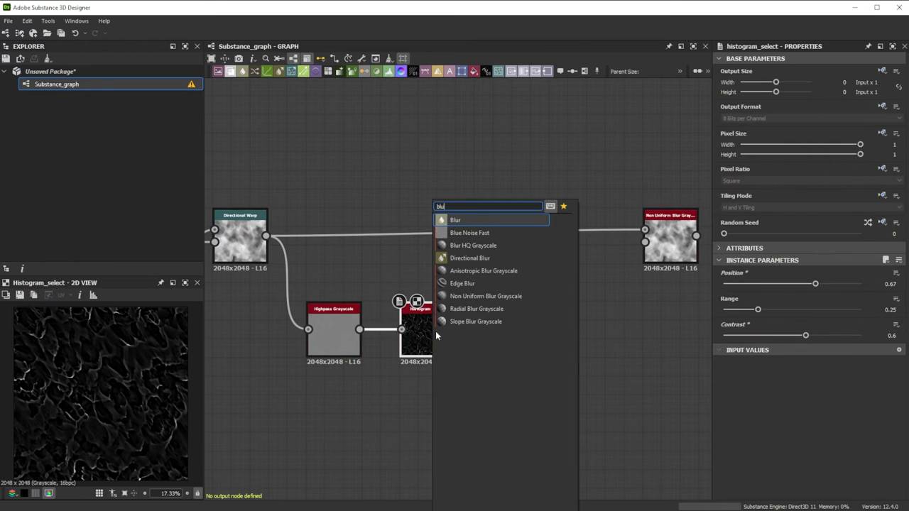
click(476, 246)
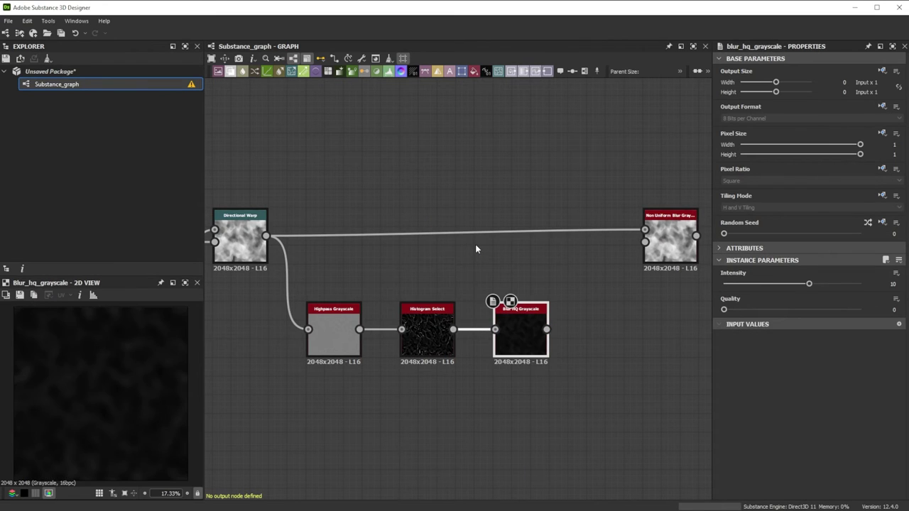
key(Return)
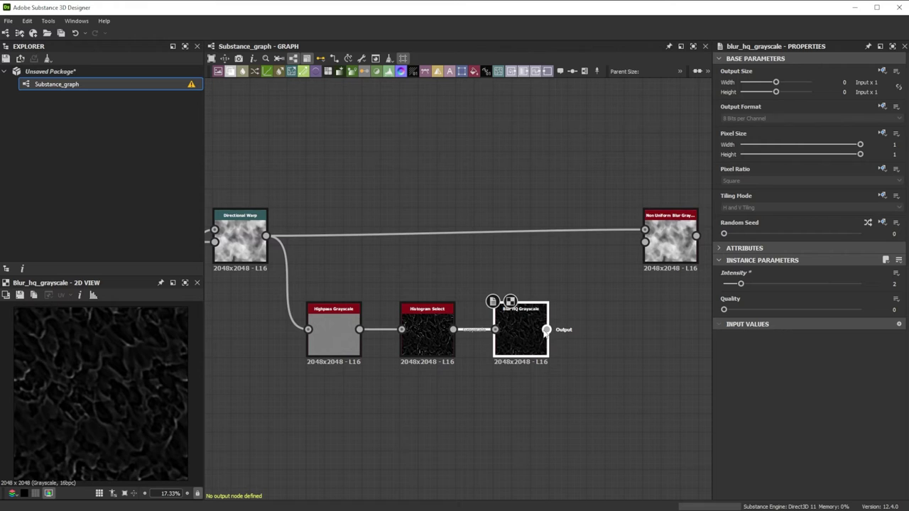
drag(546, 329, 645, 242)
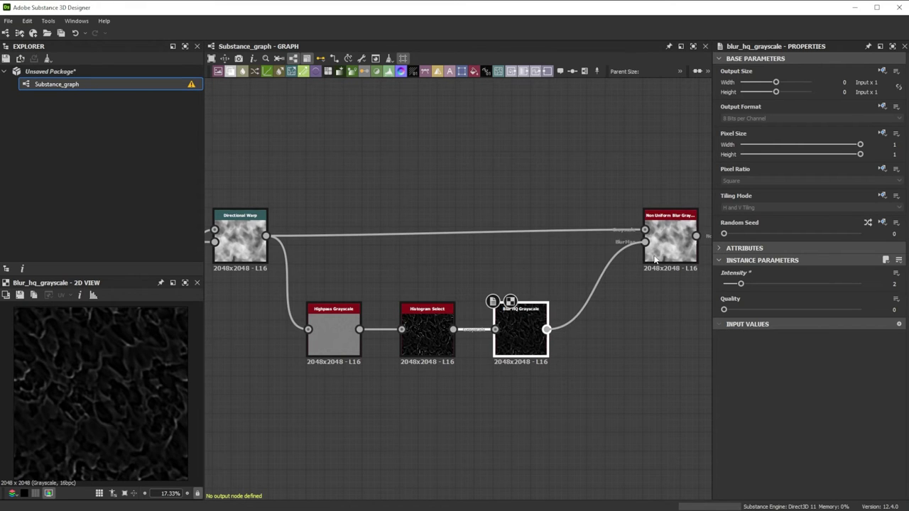
click(666, 243)
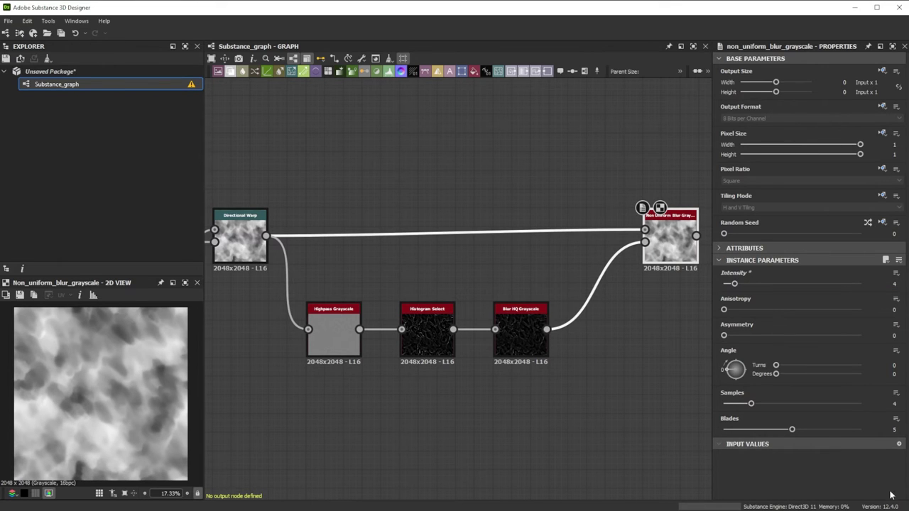
- Add a Multi Directional Warp Grayscale fed by the Non Uniform Blur, with a new Clouds 2 noise connected to its intensity input
middle_drag(701, 236, 297, 238)
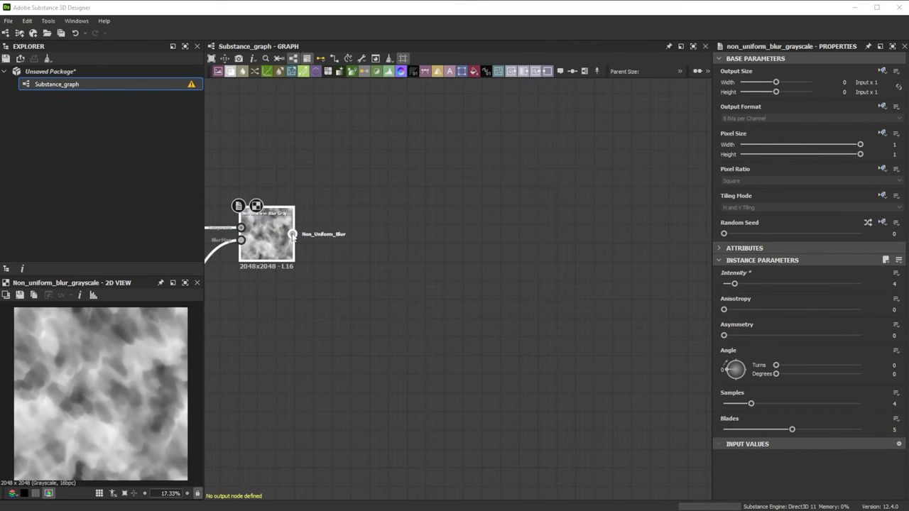
drag(337, 238, 338, 238)
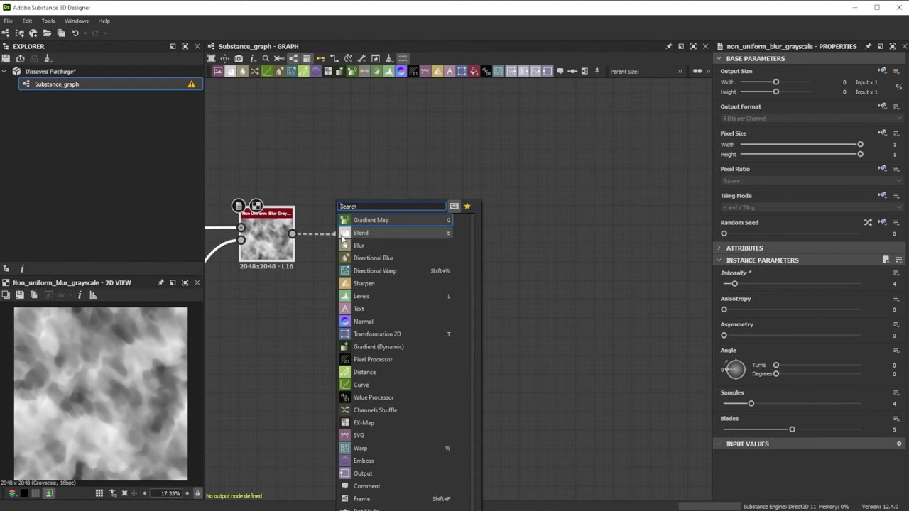
text(mul)
click(362, 257)
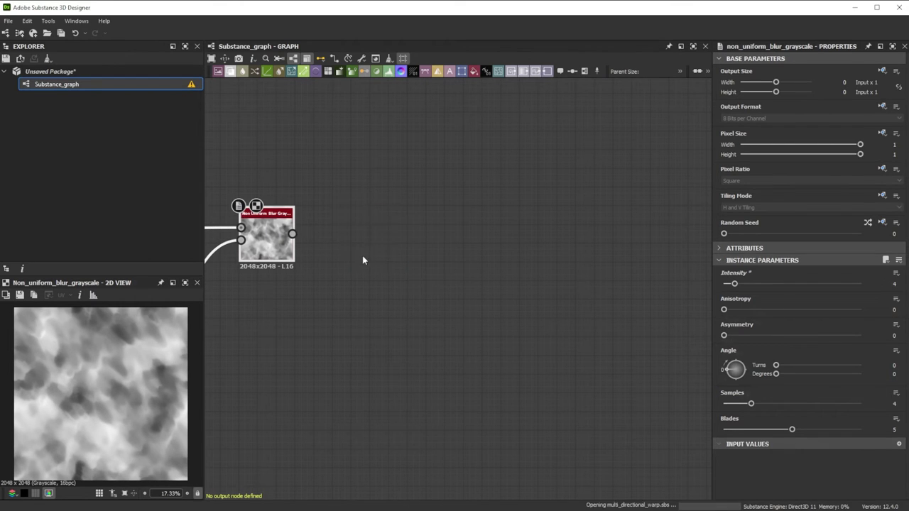
key(space)
text(clou)
click(294, 233)
drag(292, 327, 337, 250)
- Set the Multi Directional Warp's intensity to 2 and its mode to Chain
click(351, 245)
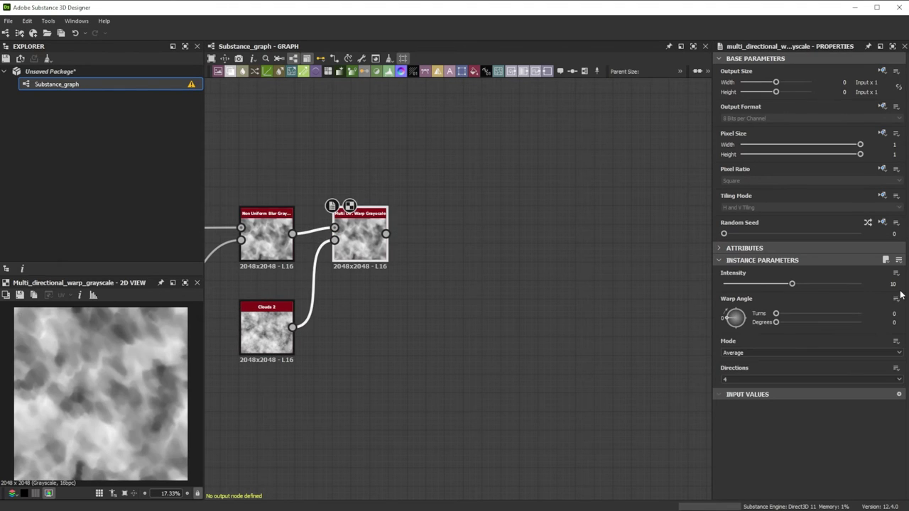
text(2)
key(Return)
click(844, 353)
click(749, 377)
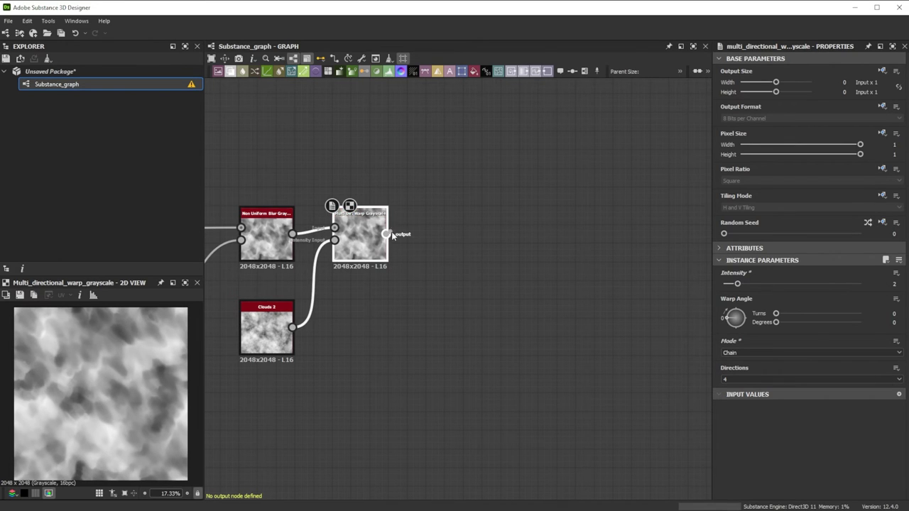
- Add a Blur HQ Grayscale after the Multi Directional Warp and adjust its intensity
drag(429, 235, 429, 235)
text(blur)
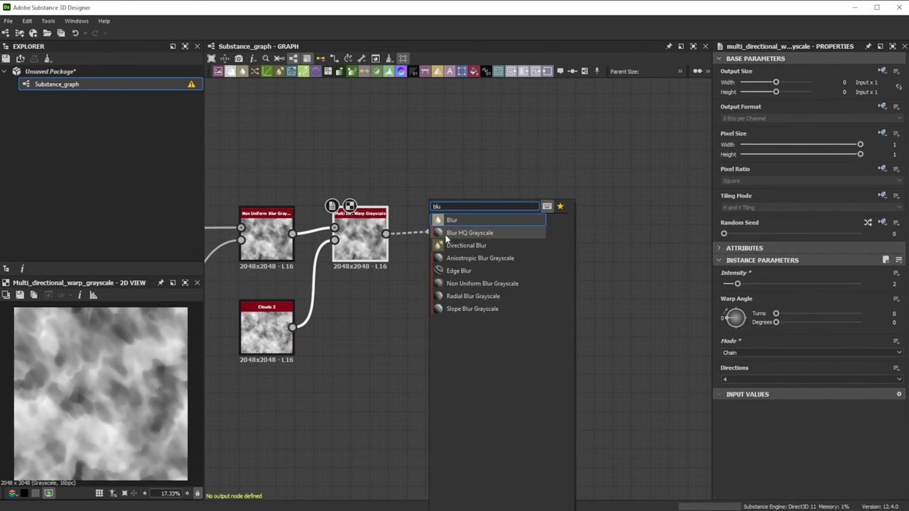
click(452, 240)
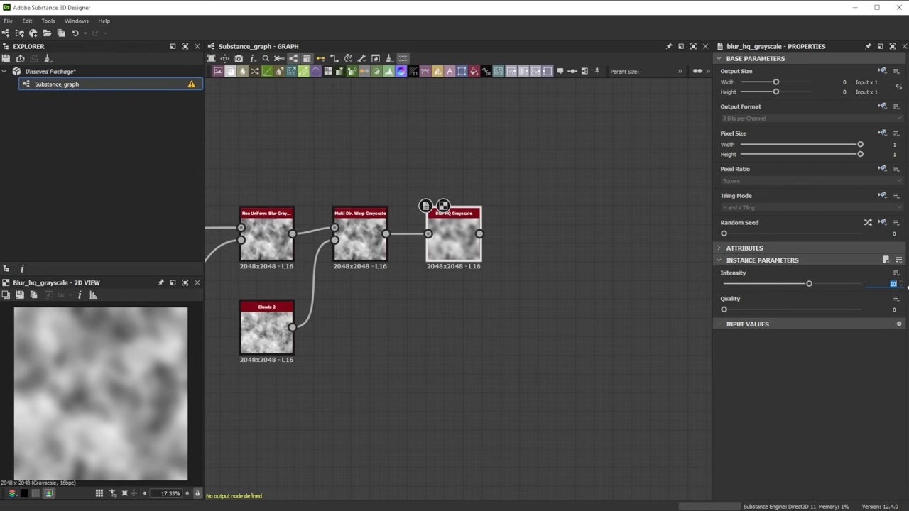
key(Return)
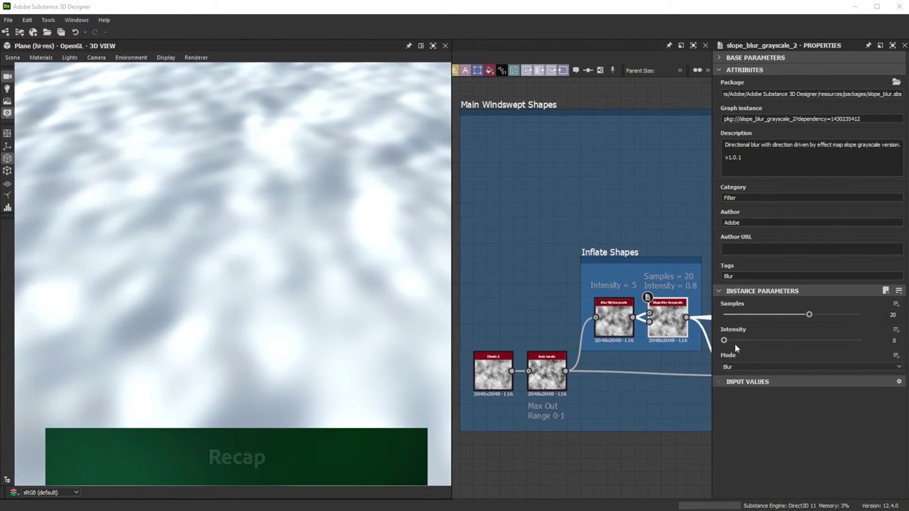
- Raise the intensity of the Inflate Shapes Slope Blur, and set the Add Detail Directional Warp's intensity to about 53
drag(724, 340, 740, 341)
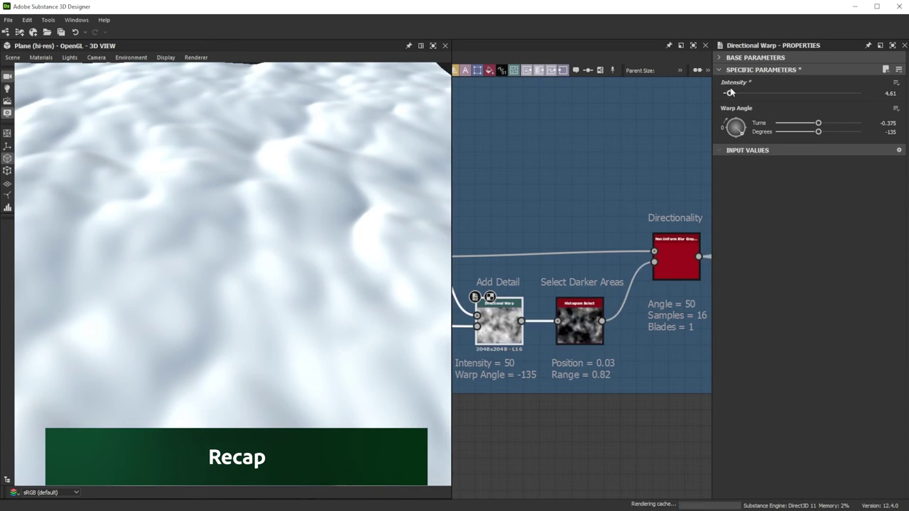
drag(730, 93, 798, 58)
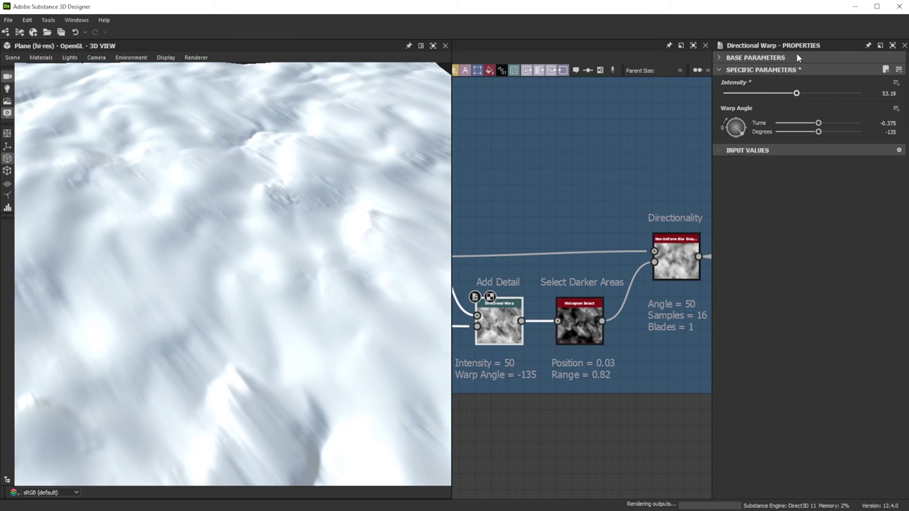
- Raise the Directionality Non Uniform Blur's intensity from near zero, and set the Tighten Up Direction Directional Warp's intensity to about 27
click(675, 257)
mouse_move(725, 315)
mouse_down()
mouse_move(749, 317)
mouse_move(724, 311)
mouse_up()
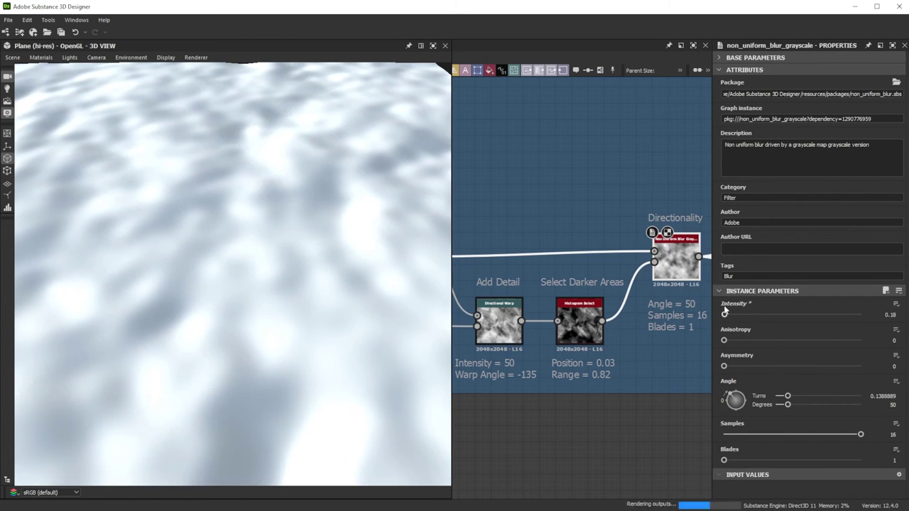
drag(724, 311, 745, 315)
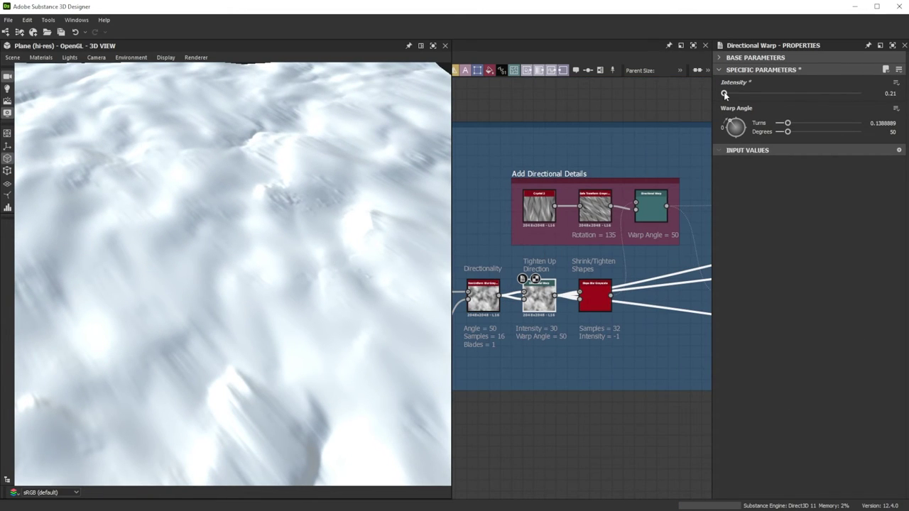
drag(724, 93, 786, 77)
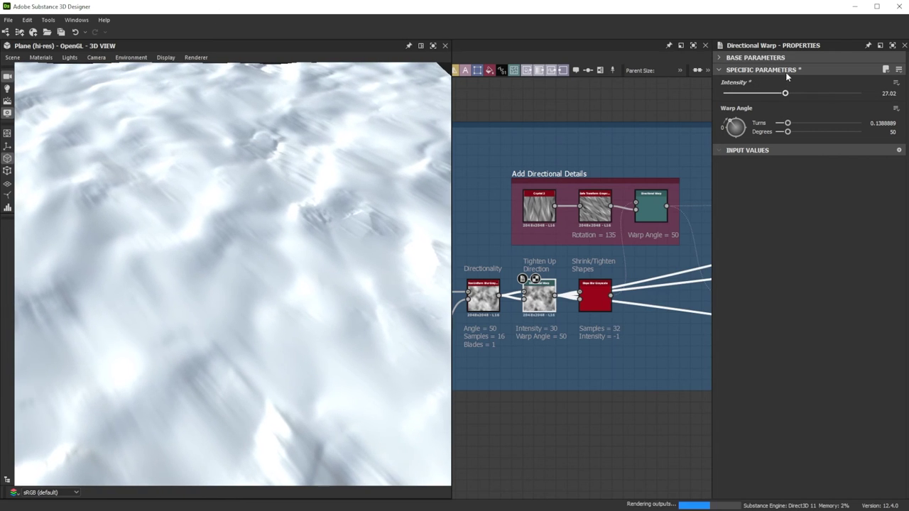
- Lower the Shrink/Tighten Shapes Slope Blur's intensity, and raise the Blur Sharp Edges Non Uniform Blur's intensity from zero
click(594, 296)
drag(787, 341, 764, 343)
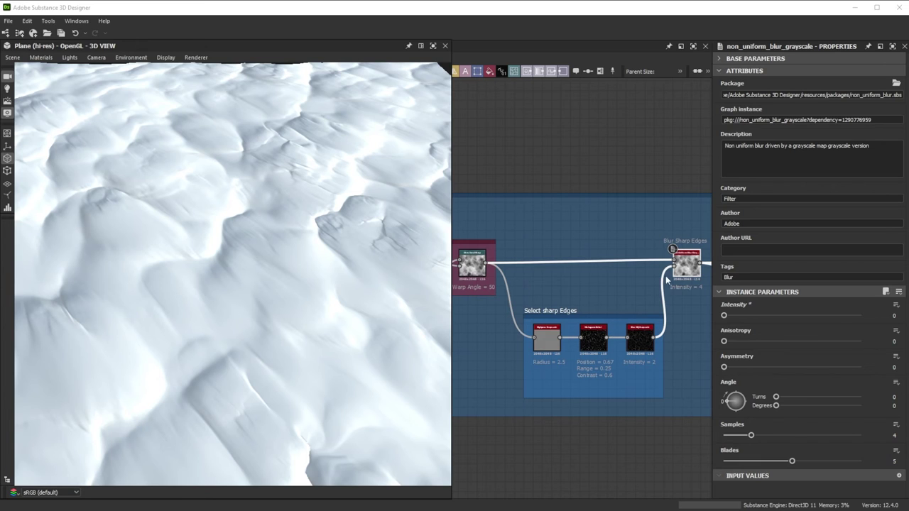
click(724, 316)
drag(724, 316, 826, 310)
drag(826, 309, 835, 309)
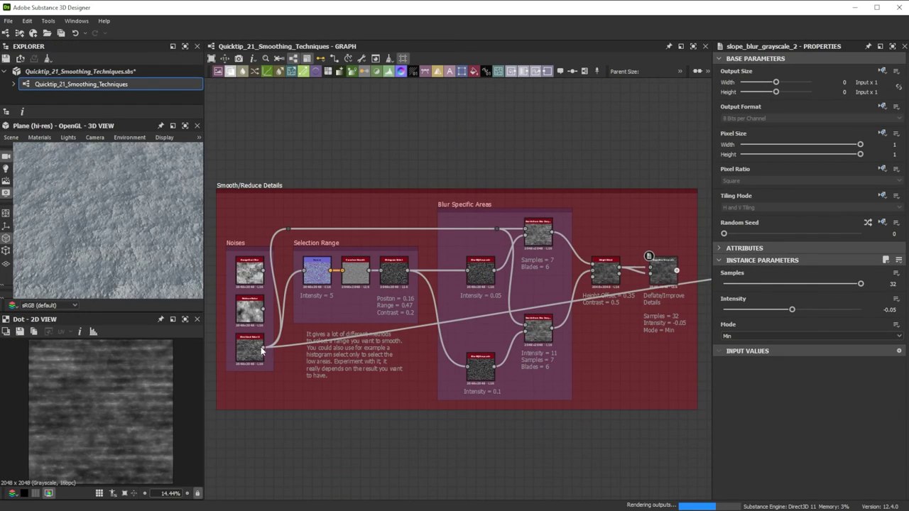
- Move Directional Noise 2's link that leaves the frame to the Deflate/Improve Details Slope Blur output, and its remaining links to Grunge Rust Fine
drag(263, 349, 666, 272)
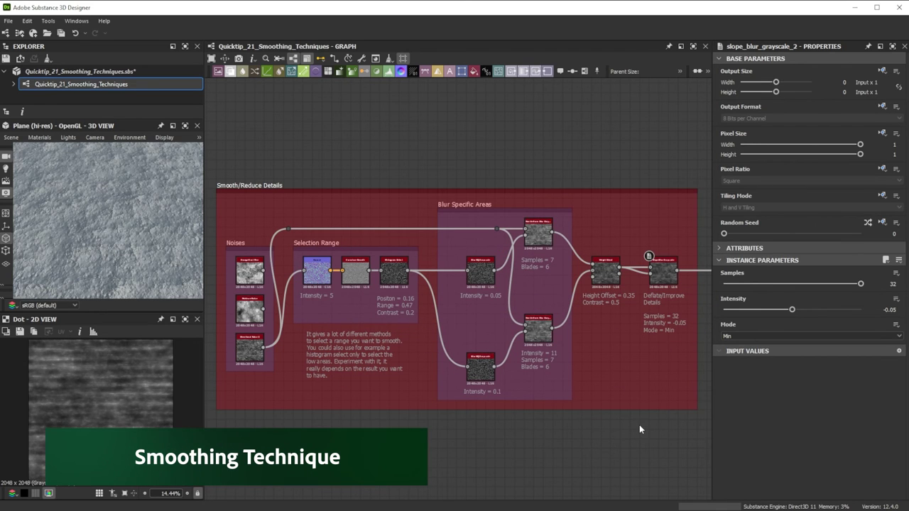
scroll(321, 316, up, 3)
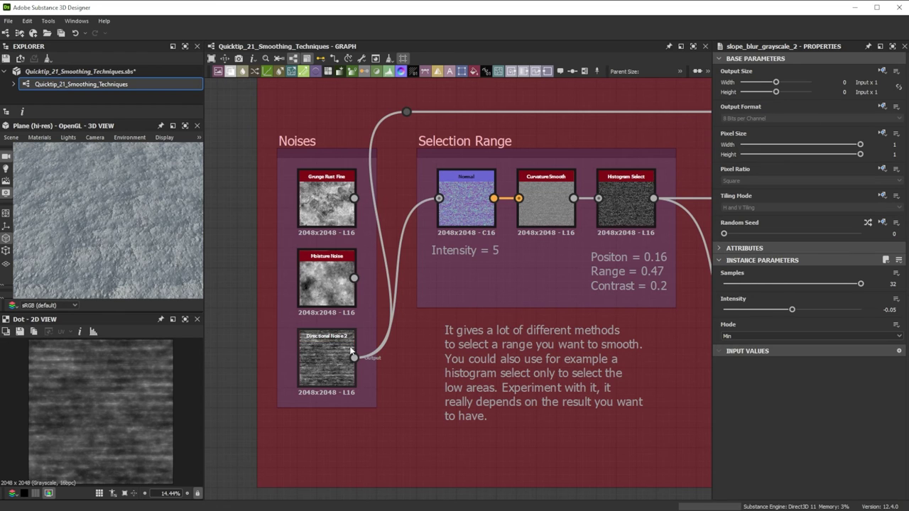
shift+drag(355, 358, 360, 197)
- Preview the Grunge Rust Fine, Normal and Curvature Smooth nodes one after another
double_click(323, 222)
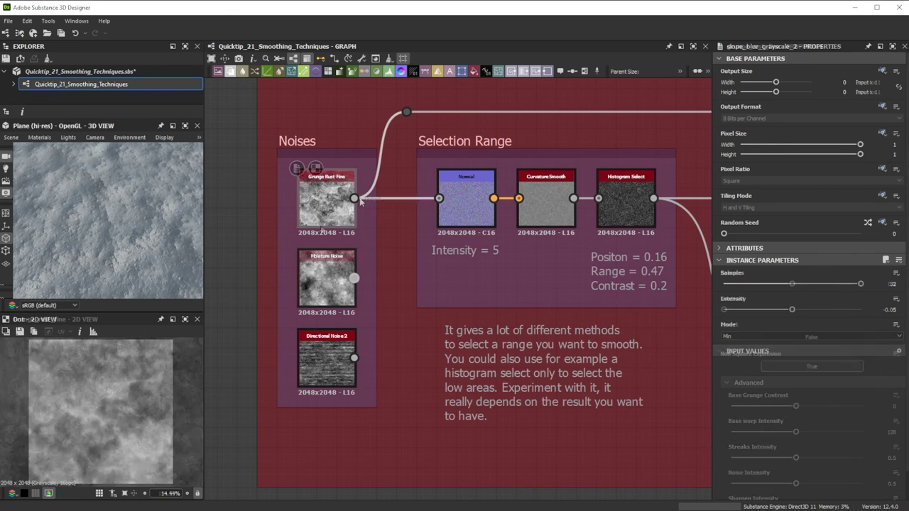
double_click(474, 203)
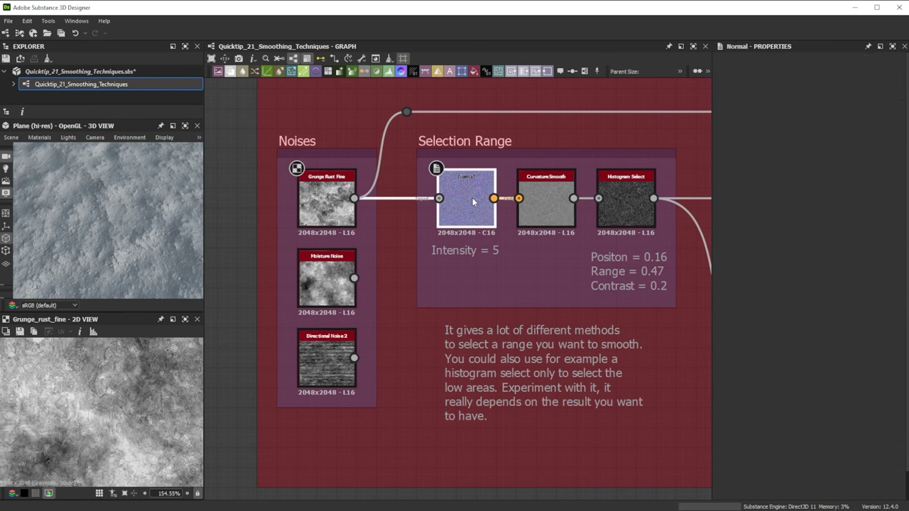
double_click(541, 205)
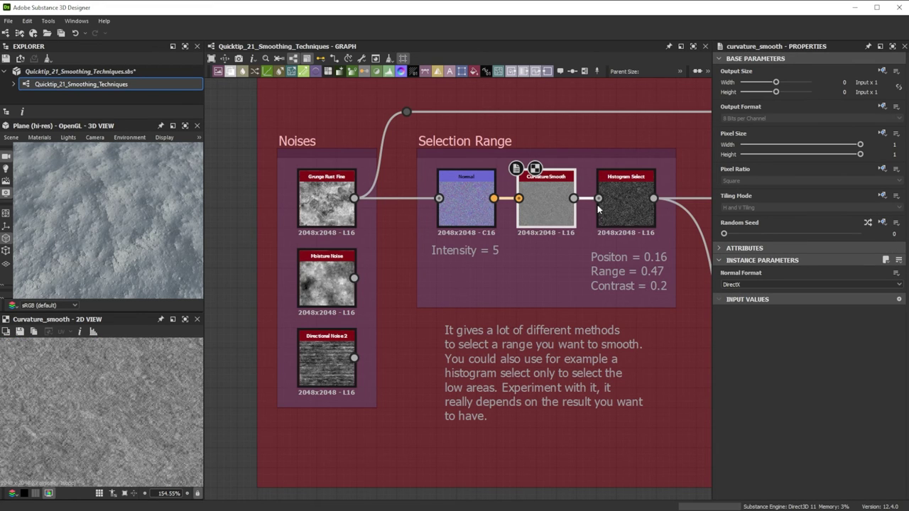
- Try a position of 0.21 and a lower range on the Histogram Select node
double_click(623, 207)
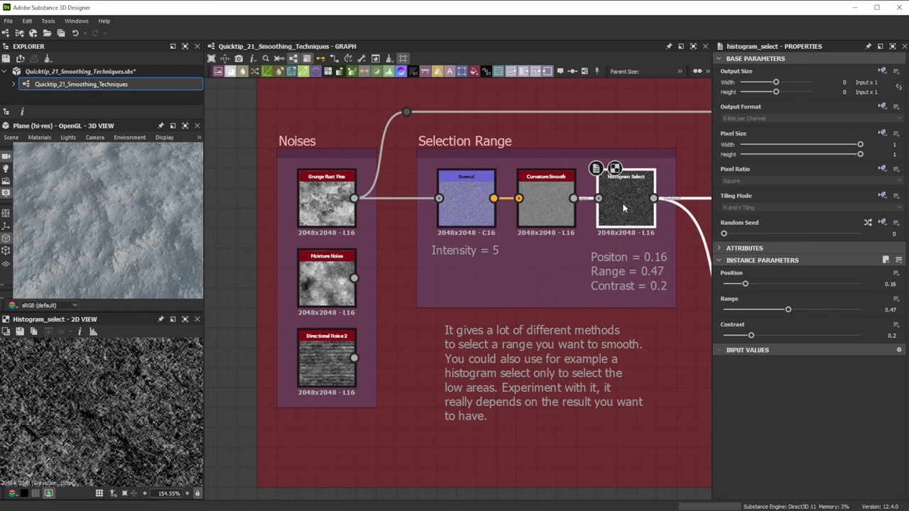
drag(745, 285, 753, 285)
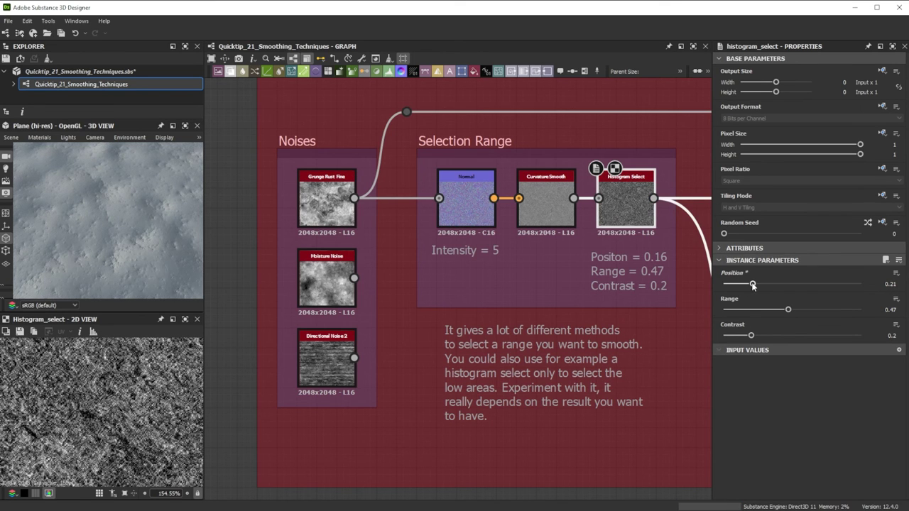
drag(788, 311, 777, 313)
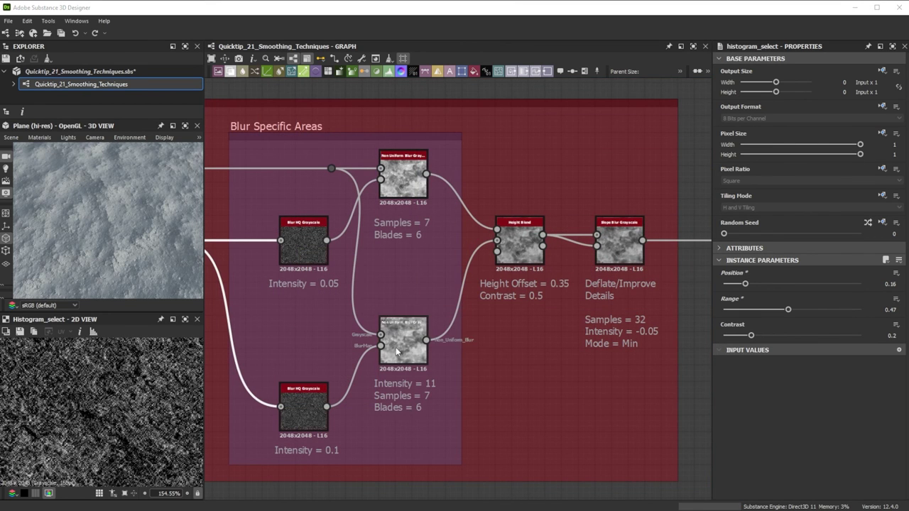
- Inspect the two Non Uniform Blur nodes in the Blur Specific Areas frame and their parameters
click(419, 190)
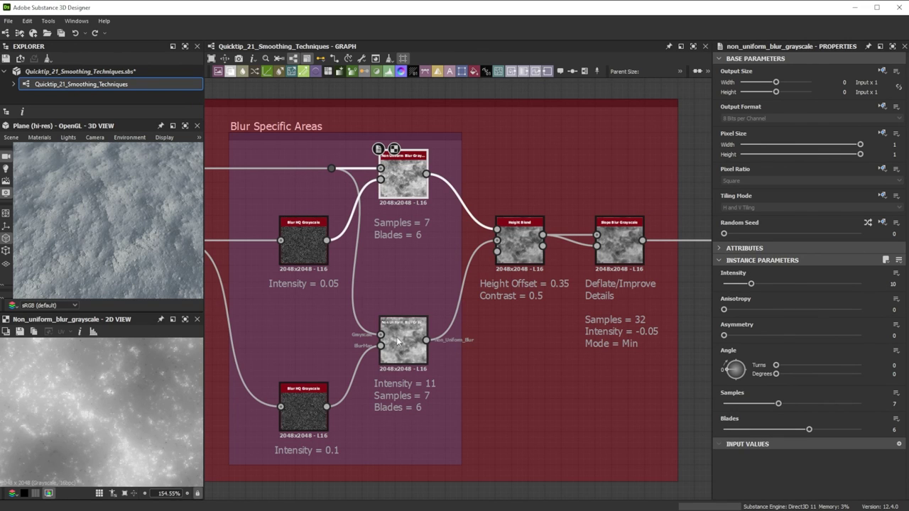
click(398, 340)
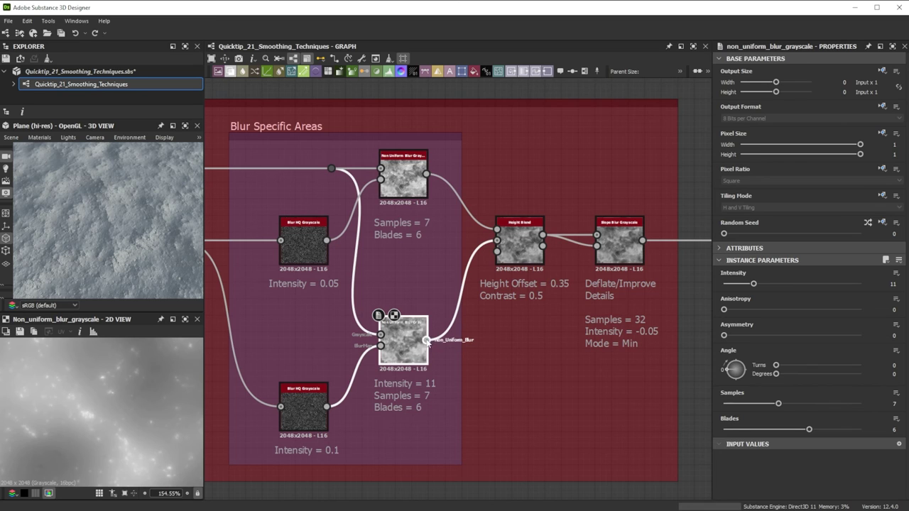
- Try a lower height offset on the Height Blend node, and undo the change
click(521, 243)
drag(772, 285, 756, 284)
key(ctrl+z)
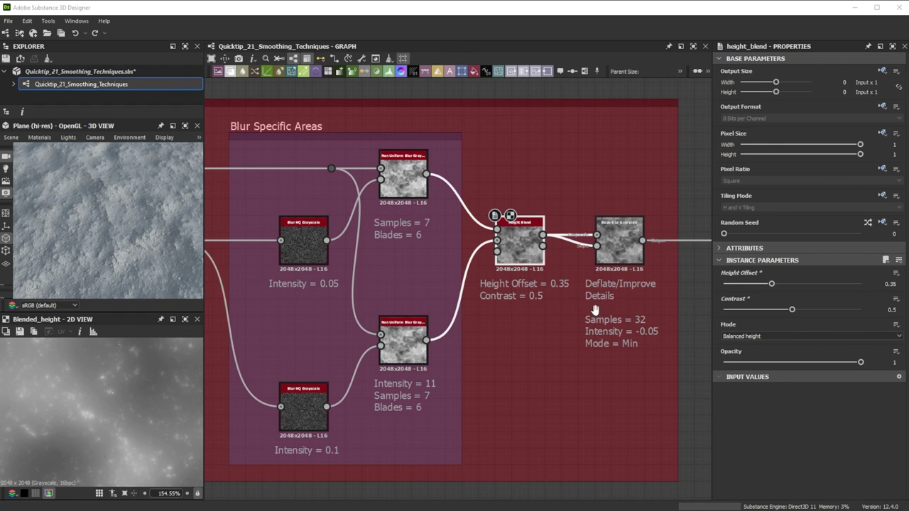
- Try Max mode on the Deflate/Improve Details Slope Blur, settle on Blur mode, and raise its intensity
click(614, 241)
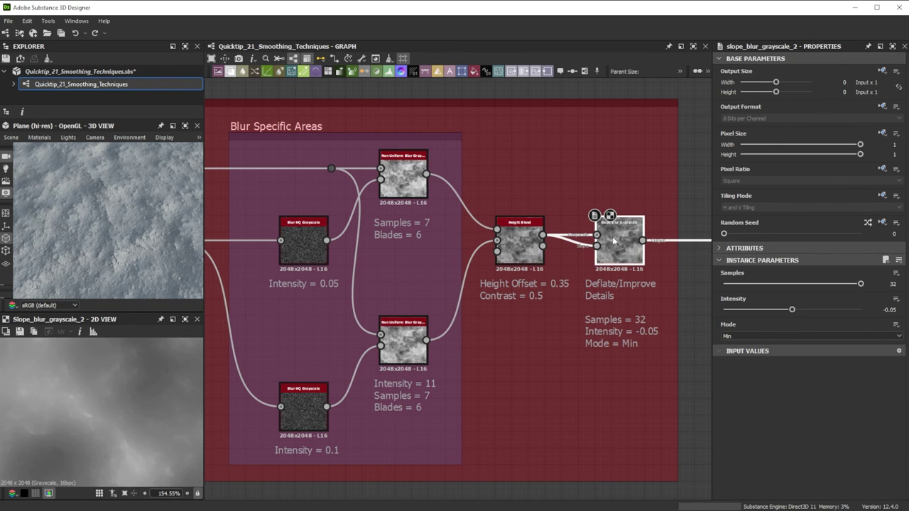
click(777, 336)
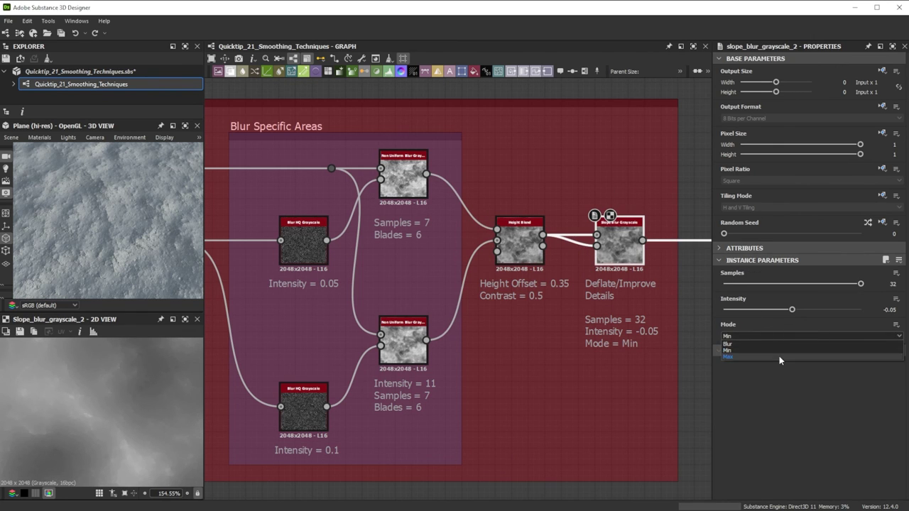
click(779, 356)
click(776, 337)
click(776, 342)
click(789, 310)
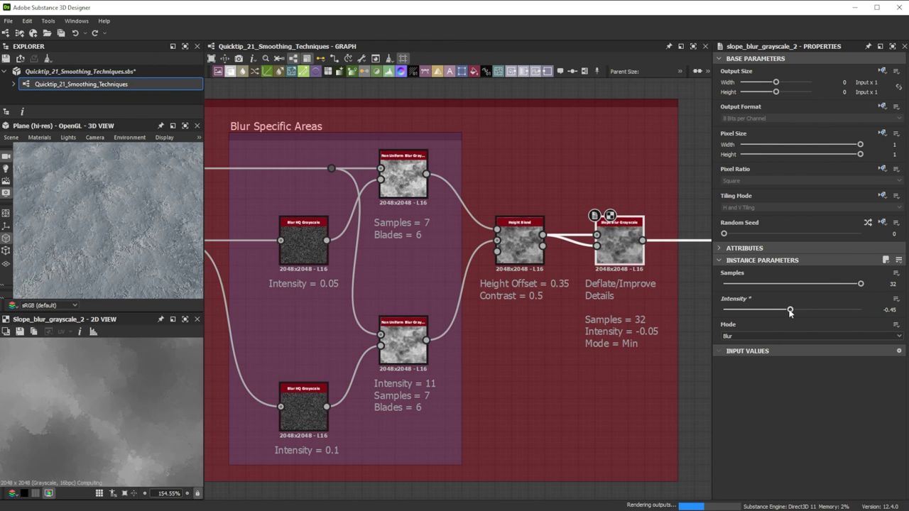
drag(790, 311, 816, 307)
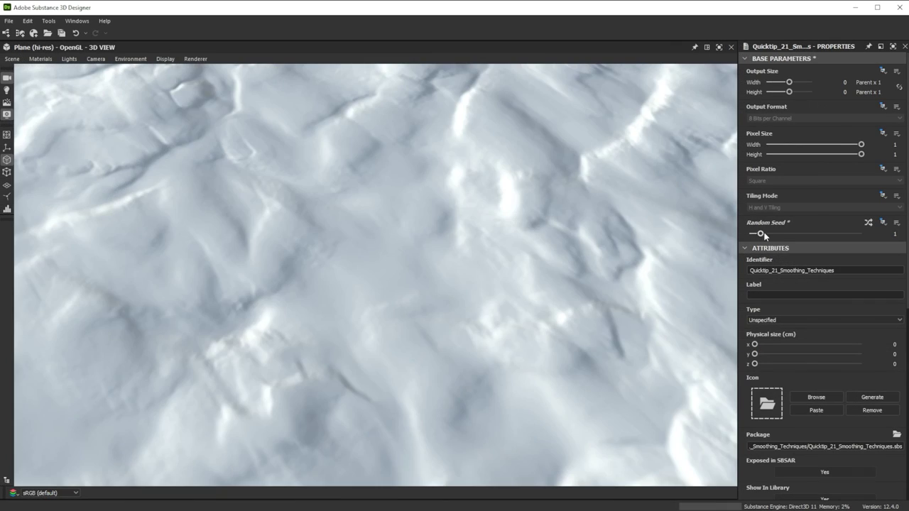
- Raise the graph's random seed and the Clouds 2 node's disorder to vary the snow surface
drag(760, 234, 838, 236)
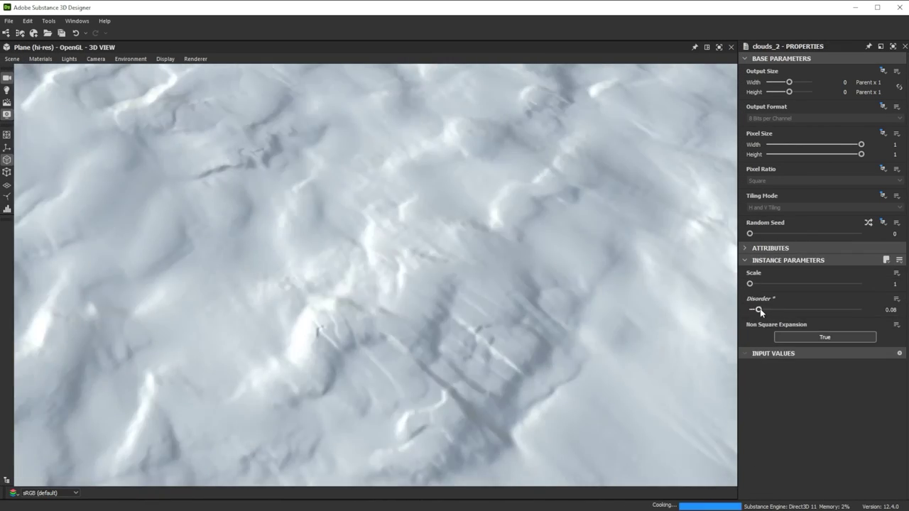
drag(768, 310, 792, 311)
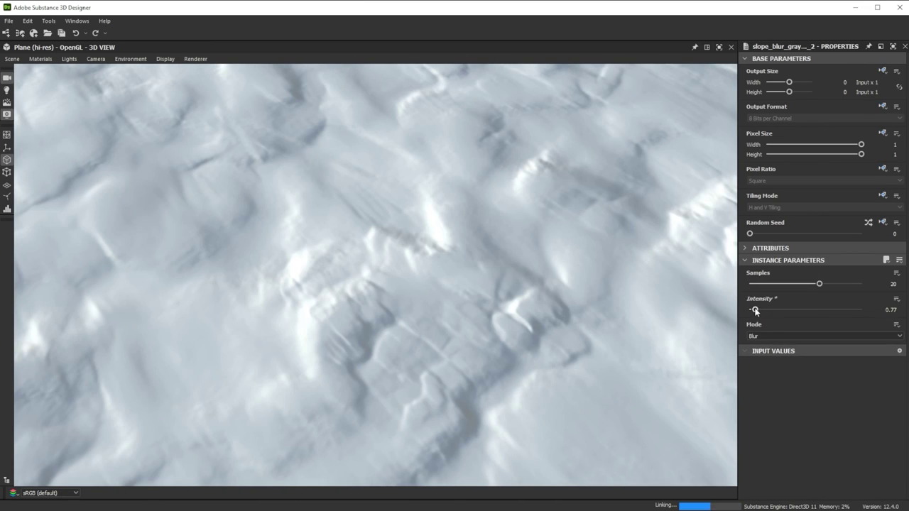
- Raise the intensities of the snow's Slope Blur and Directional Warp, and set the Non Uniform Blur's intensity to about 3.57
drag(765, 310, 772, 307)
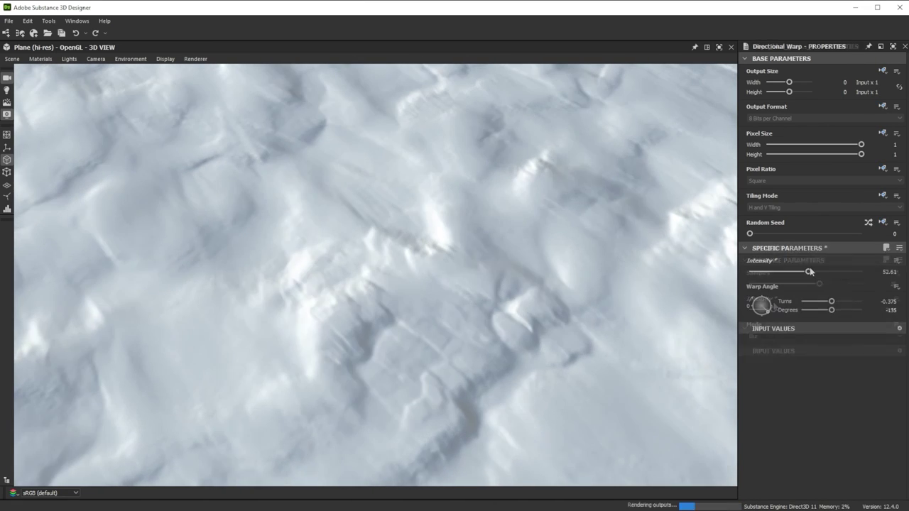
drag(809, 263, 835, 263)
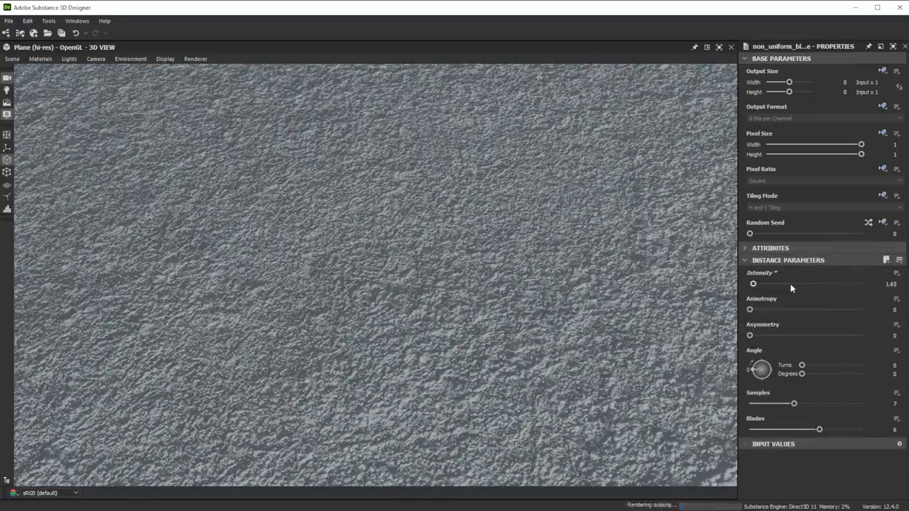
mouse_move(758, 284)
mouse_down()
mouse_move(765, 283)
mouse_move(751, 283)
mouse_up()
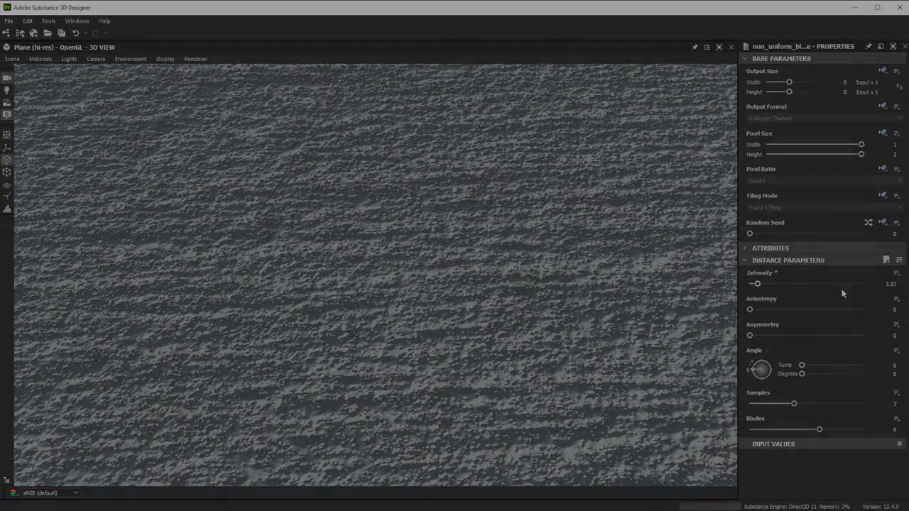